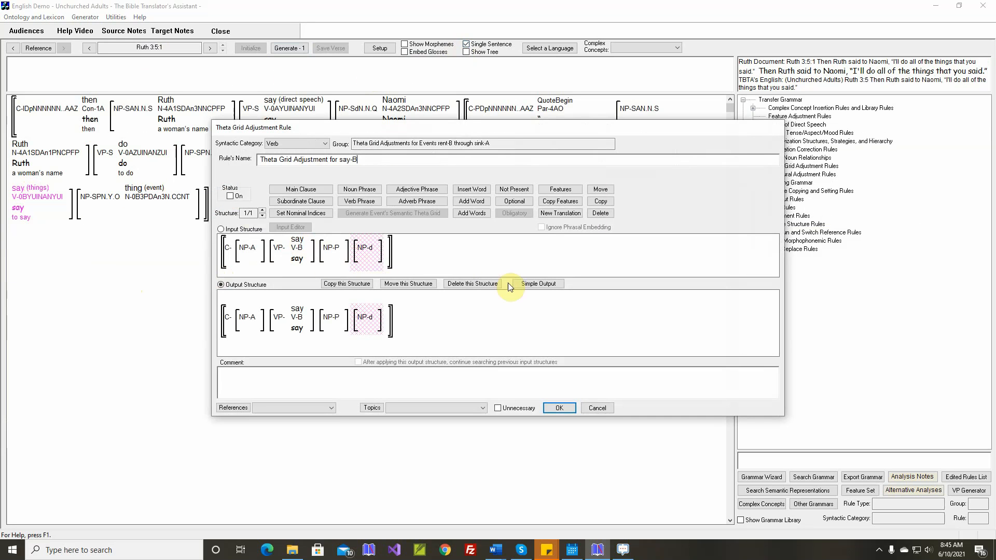
# Set the Destination argument's grammatical relation to Oblique1 in the simple output of the say-B rule.
pyautogui.click(538, 286)
pyautogui.click(575, 283)
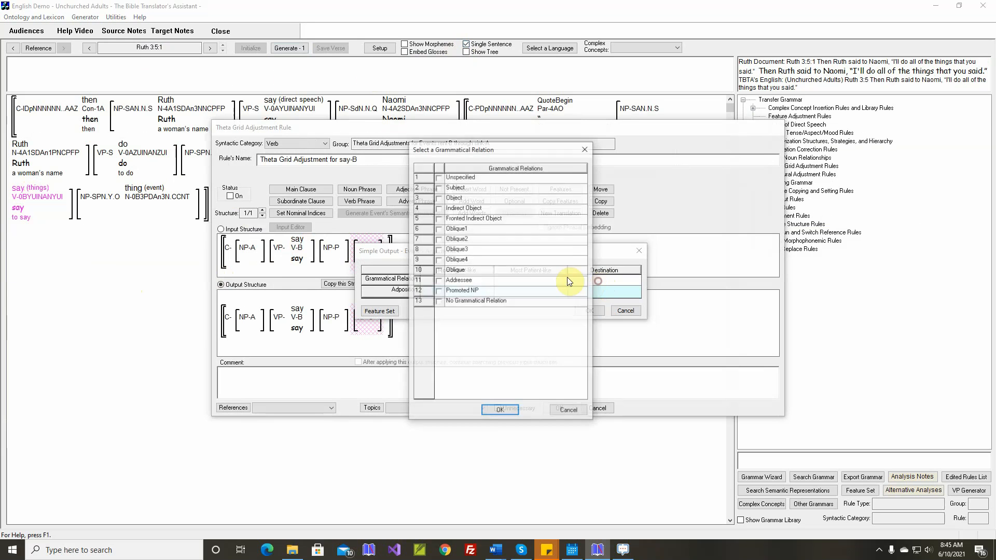
pyautogui.click(456, 230)
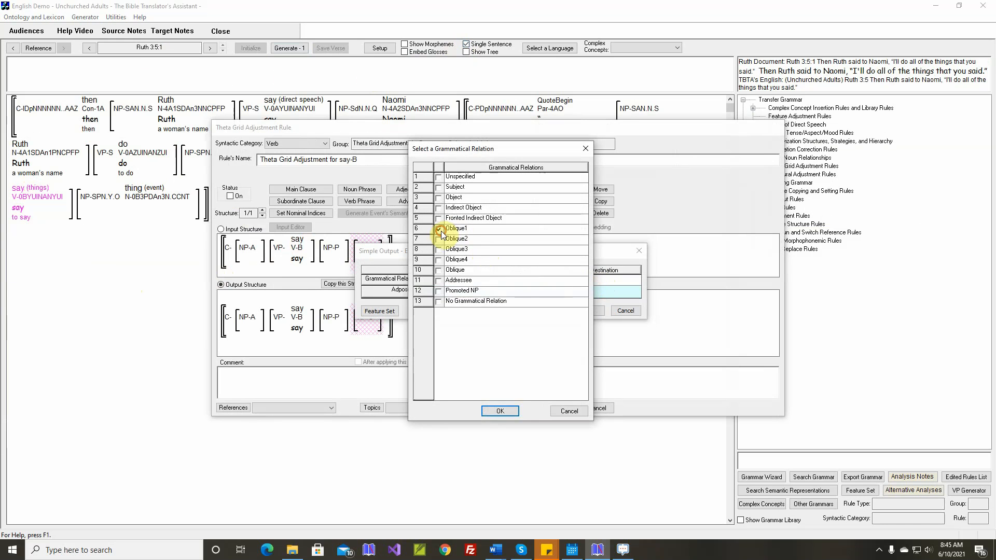
pyautogui.click(504, 409)
# Assign the adposition "to" (in order to) to the Destination argument and apply it to the output structure.
pyautogui.click(590, 293)
pyautogui.click(572, 292)
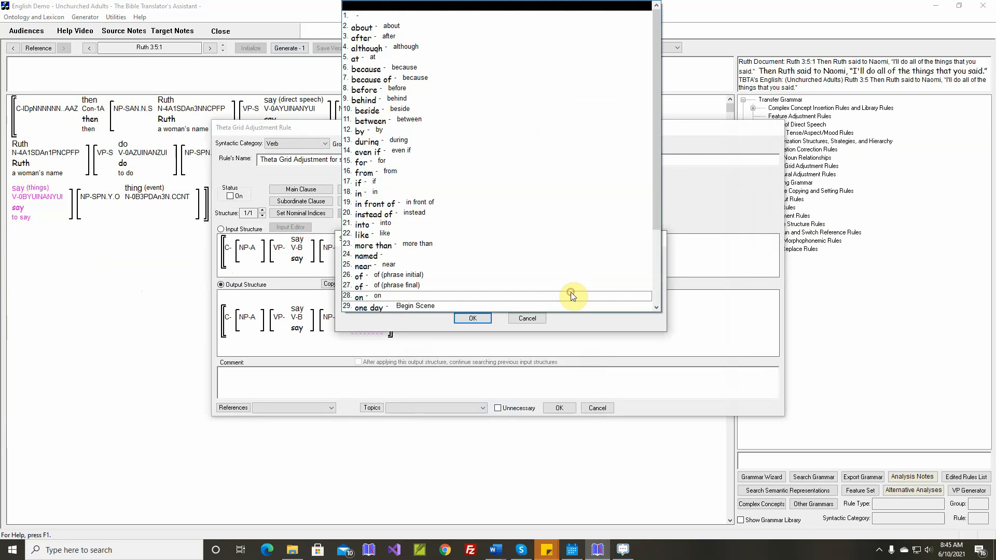
pyautogui.scroll(-3, 573, 296)
pyautogui.click(482, 250)
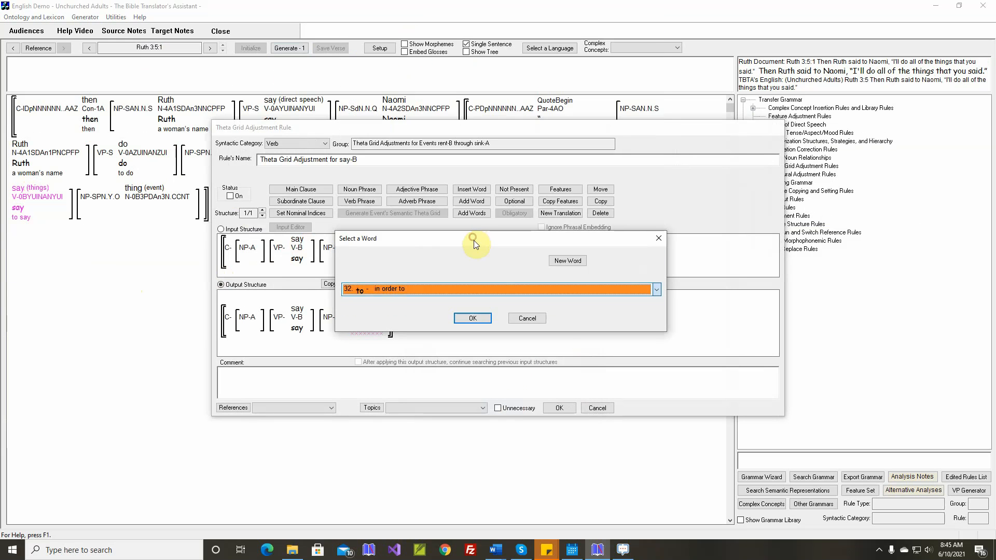
pyautogui.click(479, 321)
pyautogui.click(581, 310)
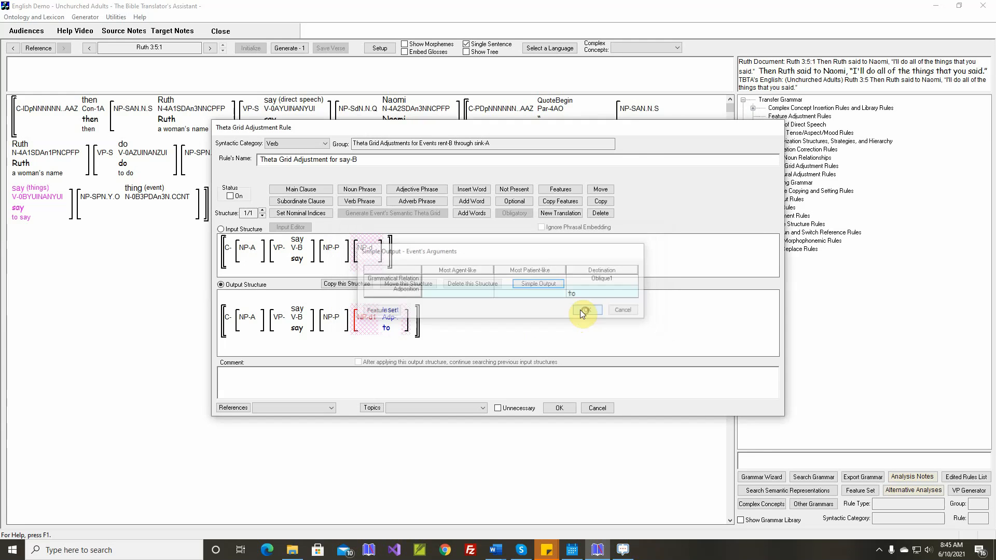
# Turn the say-B rule on and insert the Ruth 3:5:1 sentence and its translation into the comment.
pyautogui.click(230, 197)
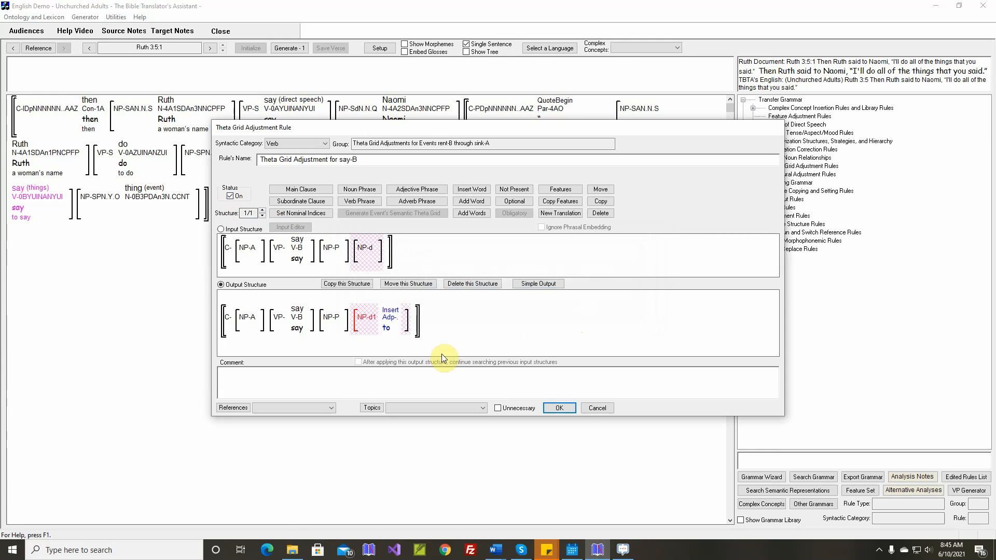
pyautogui.rightClick(449, 367)
pyautogui.click(466, 374)
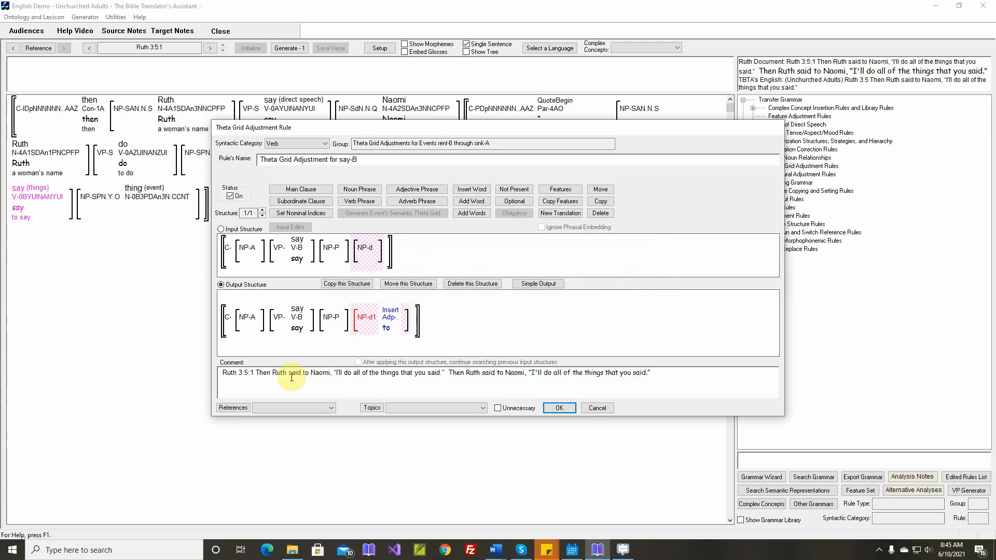
# Remove "Then Ruth said to Naomi," and the quotation marks from both sentences in the comment, and save the rule.
pyautogui.moveTo(255, 373); pyautogui.dragTo(337, 374)
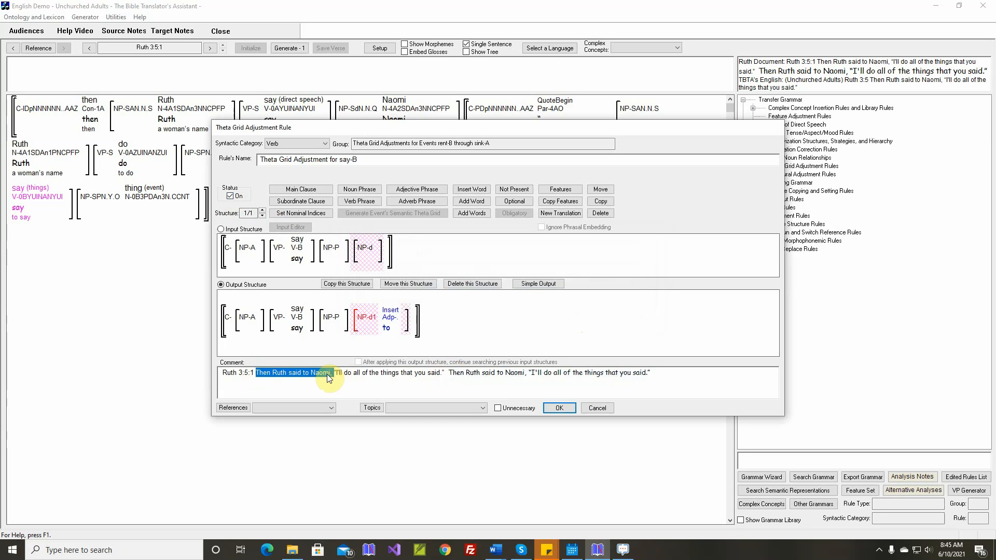
pyautogui.press('Delete')
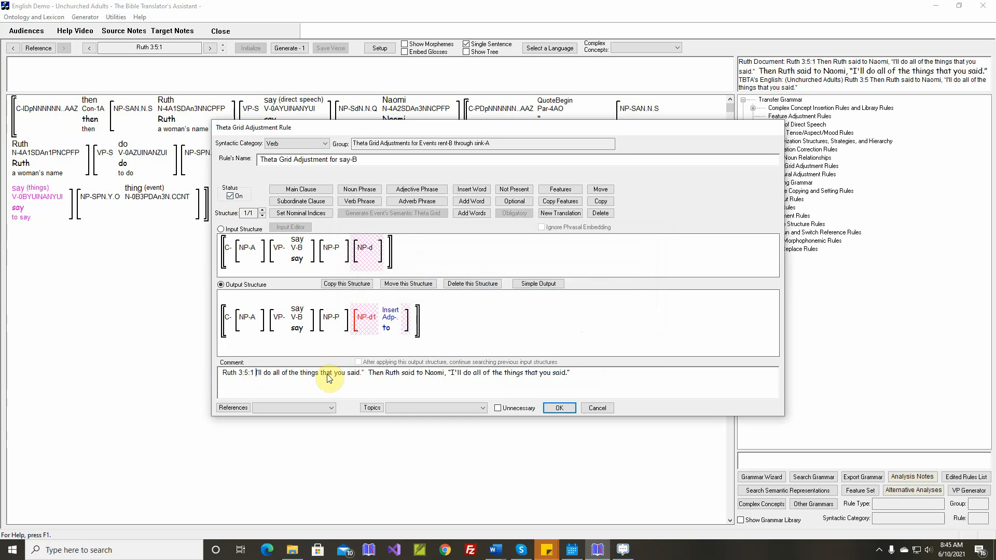
pyautogui.click(363, 372)
pyautogui.press('Delete')
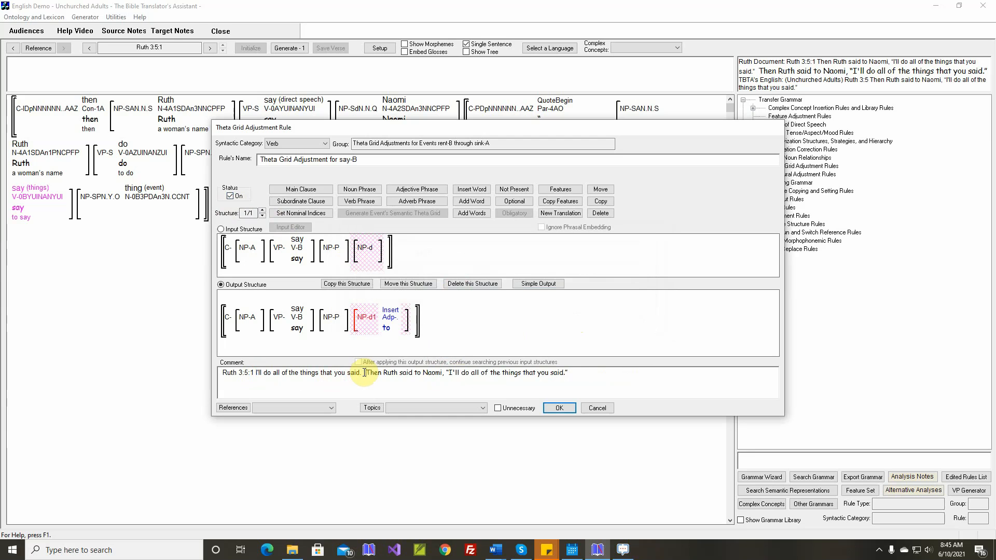
pyautogui.hotkey('shift', 'Right')
pyautogui.hotkey('shift', 'Right')
pyautogui.hotkey('shift', 'Right')
pyautogui.hotkey('shift', 'Right')
pyautogui.hotkey('shift', 'Right')
pyautogui.hotkey('shift', 'Right')
pyautogui.hotkey('shift', 'Right')
pyautogui.hotkey('shift', 'Right')
pyautogui.hotkey('shift', 'Right')
pyautogui.hotkey('shift', 'Right')
pyautogui.hotkey('shift', 'Right')
pyautogui.hotkey('shift', 'Right')
pyautogui.hotkey('shift', 'Right')
pyautogui.hotkey('shift', 'Right')
pyautogui.hotkey('shift', 'Right')
pyautogui.hotkey('shift', 'Right')
pyautogui.hotkey('shift', 'Right')
pyautogui.hotkey('shift', 'Right')
pyautogui.hotkey('shift', 'Right')
pyautogui.hotkey('shift', 'Right')
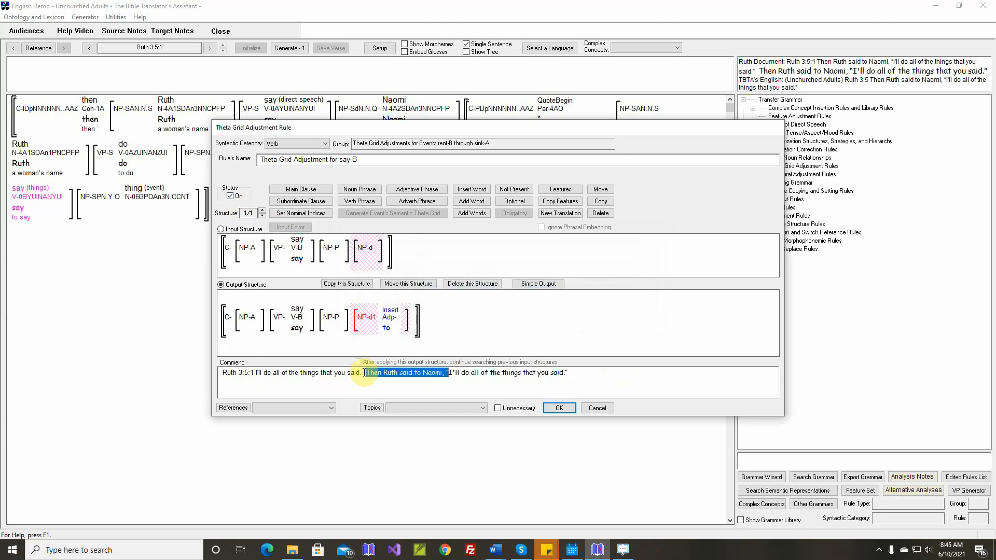
pyautogui.press('Delete')
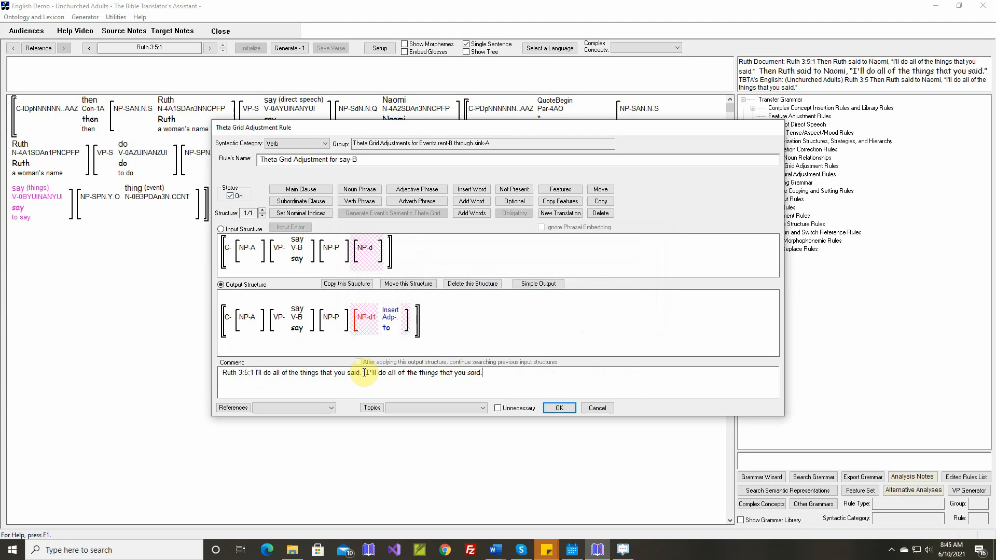
pyautogui.press('End')
pyautogui.click(560, 409)
# Generate the text for sentence Ruth 3:5:1 and for the whole verse Ruth 3:5, and save the verse.
pyautogui.click(291, 48)
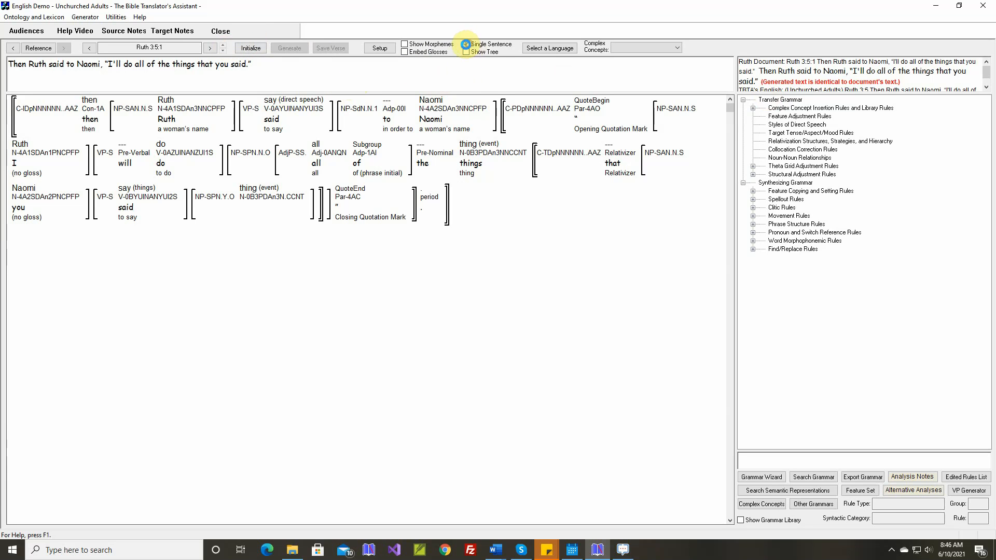
pyautogui.click(289, 47)
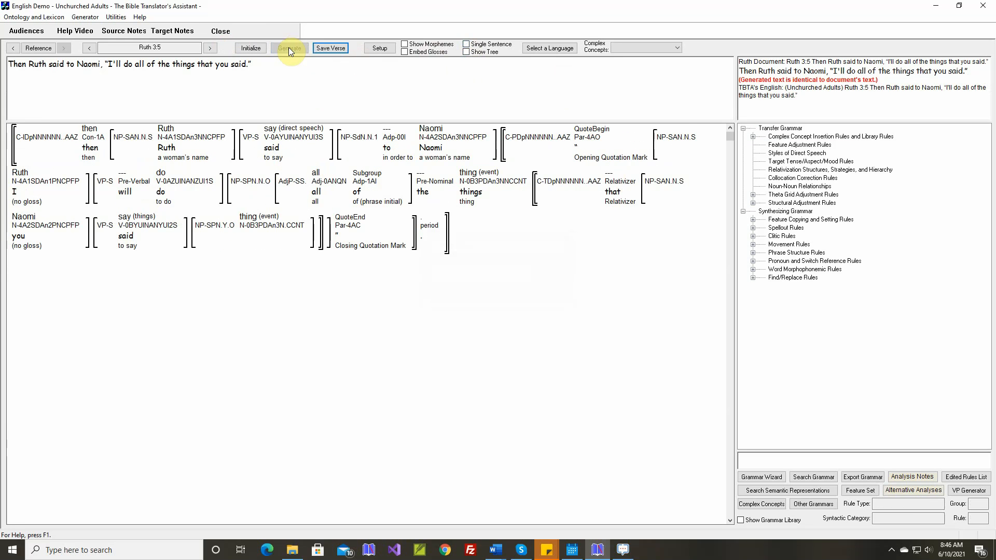
pyautogui.click(328, 48)
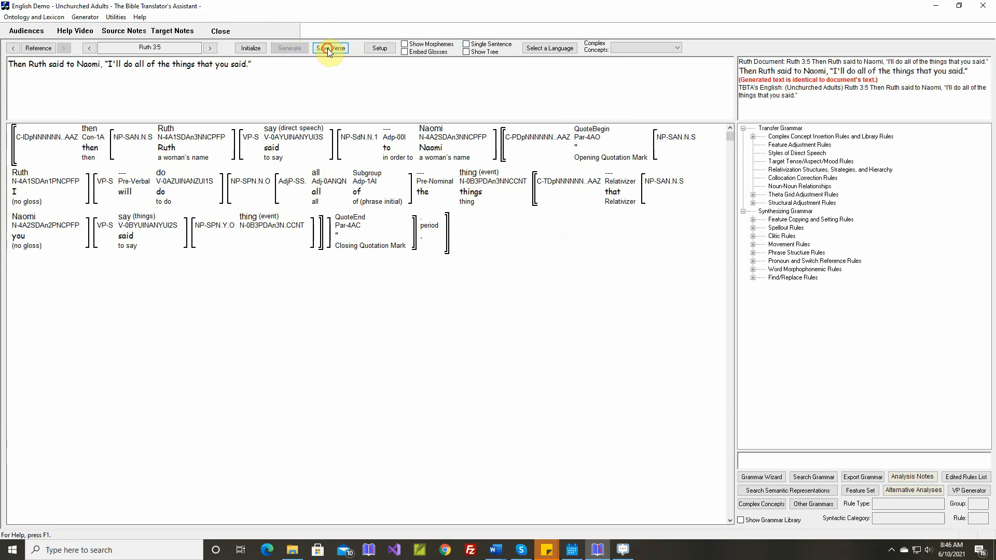
# Advance to Ruth 3:6, enable single-sentence mode and generate the text of sentence 3:6:1.
pyautogui.click(209, 48)
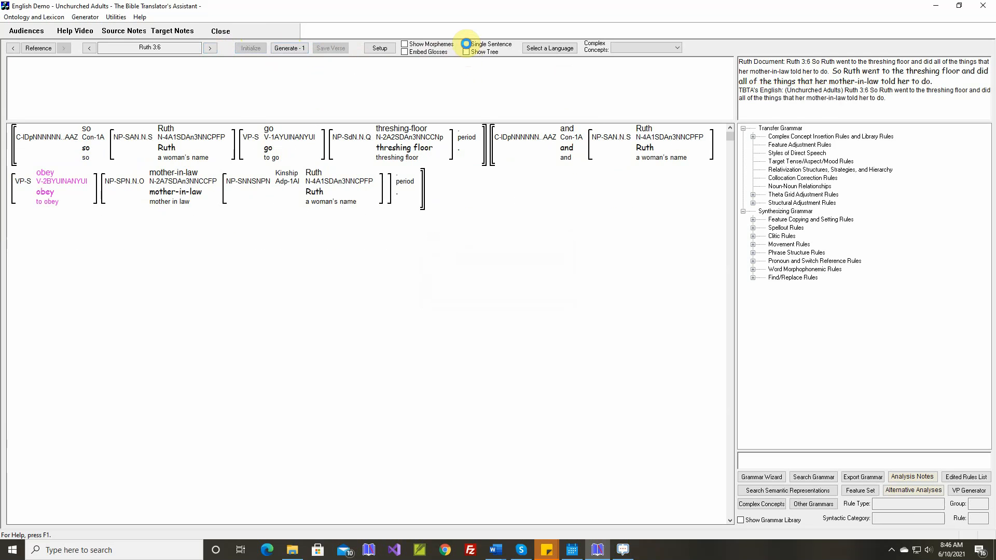
pyautogui.click(466, 44)
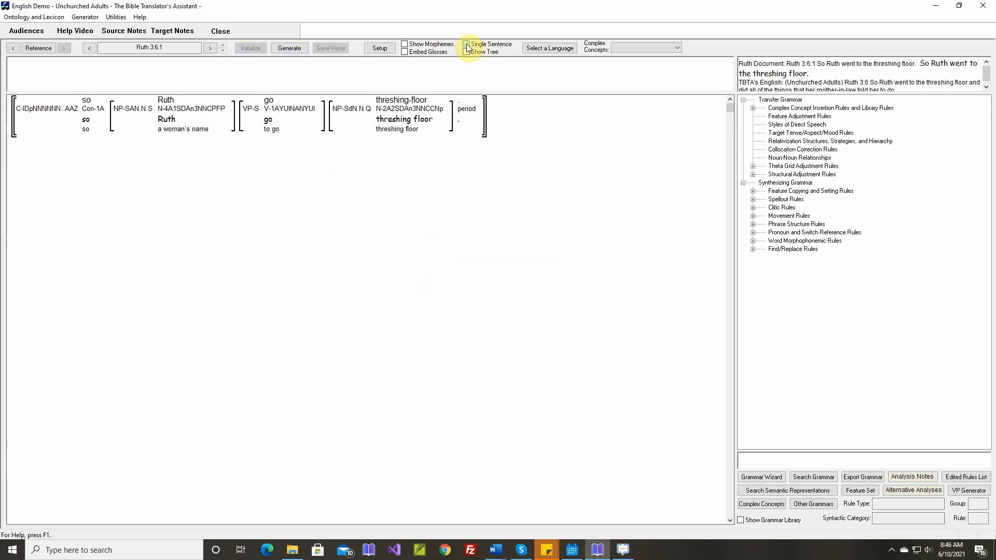
pyautogui.click(291, 48)
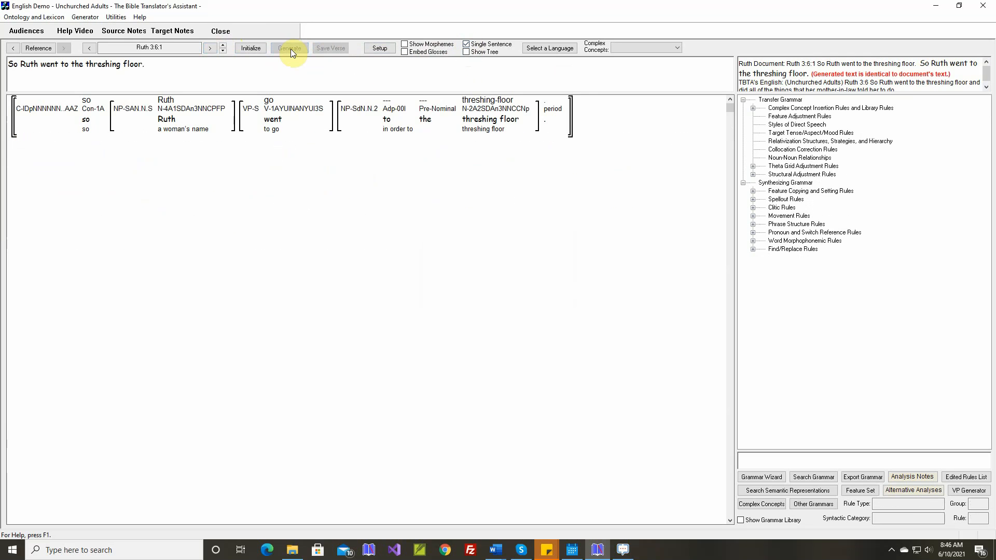
# Mark the theta grid adjustment rule for "obey" in sentence 3:6:2 as unnecessary, and generate the sentence.
pyautogui.click(222, 45)
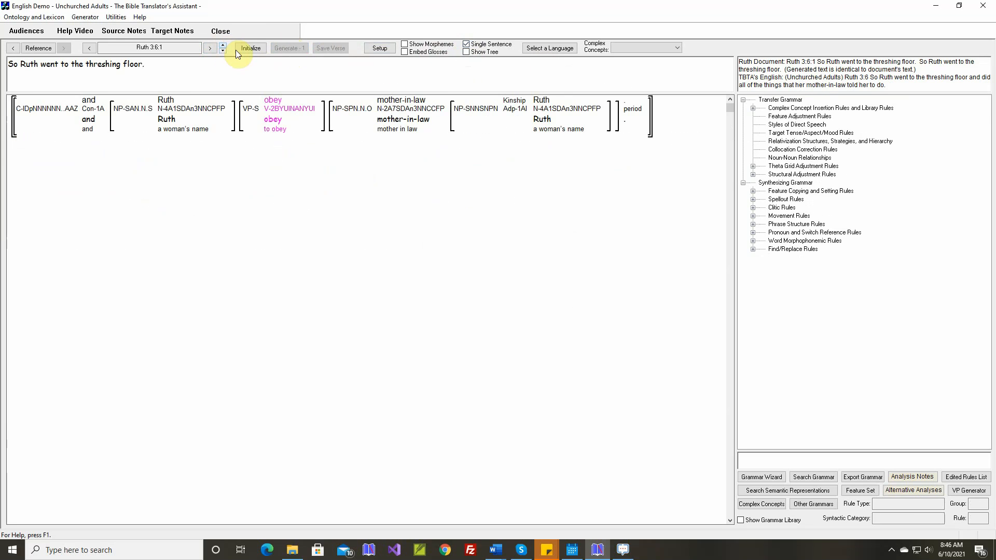
pyautogui.rightClick(273, 103)
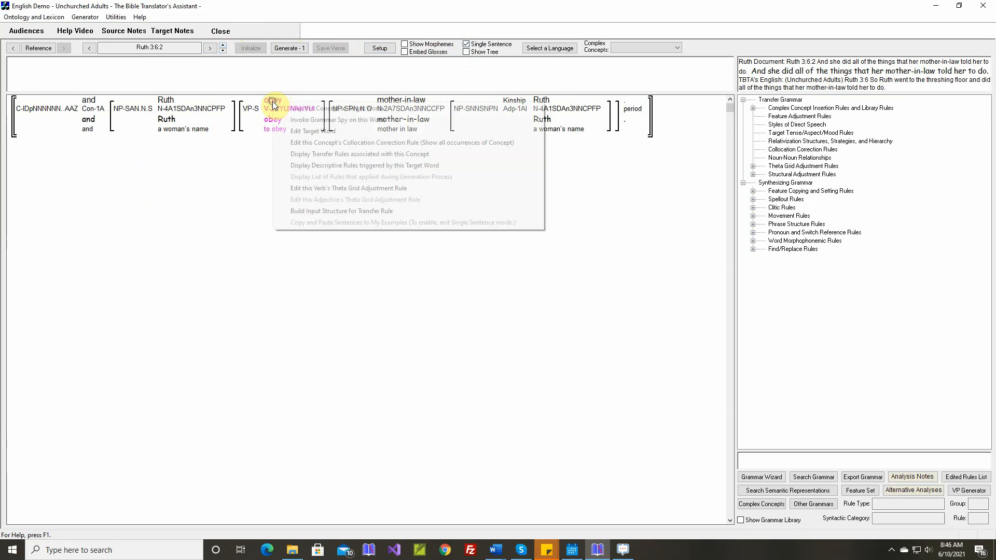
pyautogui.click(304, 188)
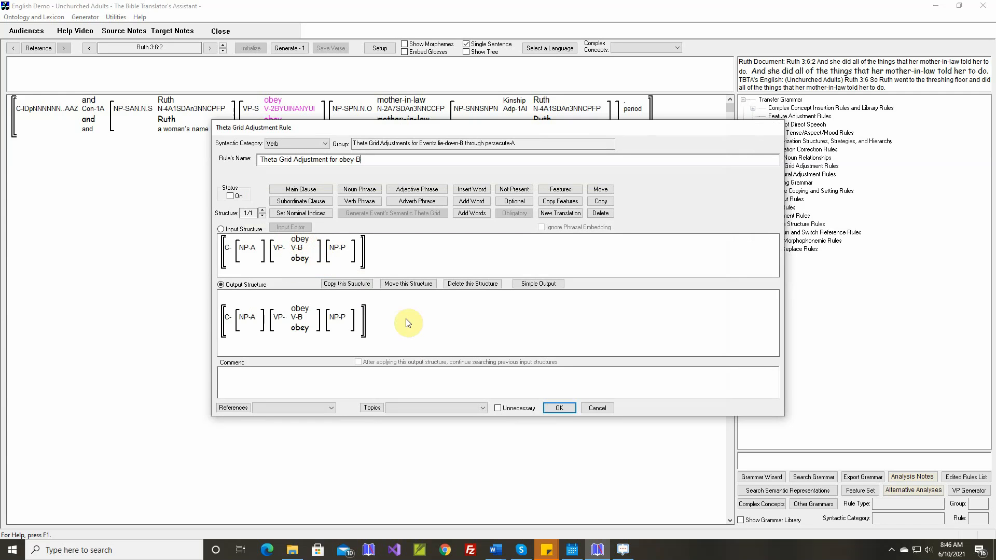
pyautogui.click(499, 409)
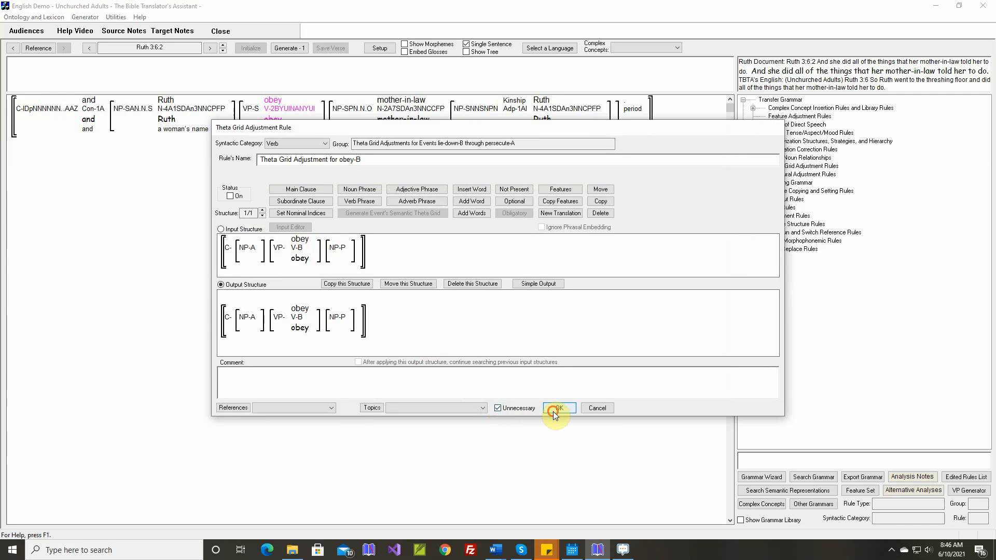
pyautogui.click(556, 410)
pyautogui.click(292, 48)
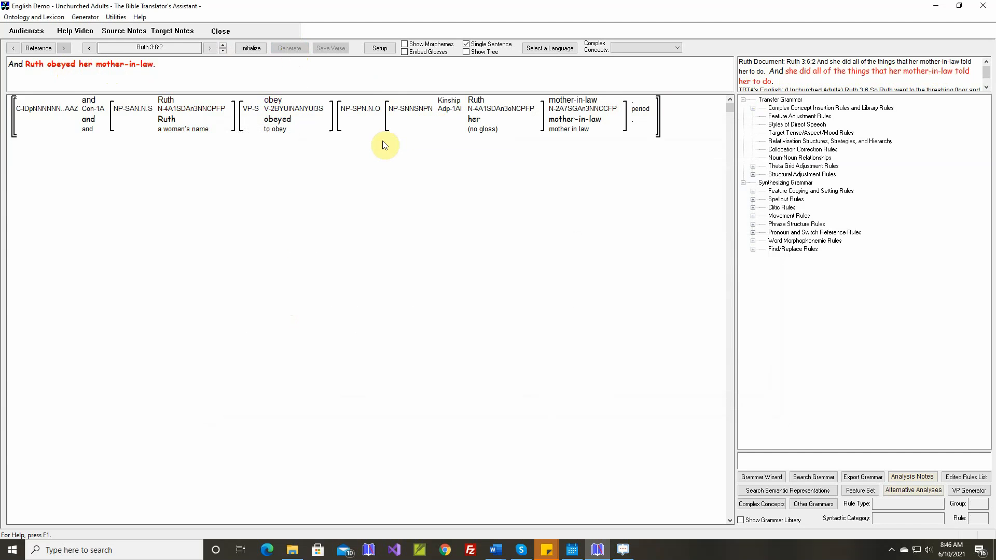
# Find the "to obey-B" rule among the Complex Event Insertion Rules and open it.
pyautogui.moveTo(279, 123)
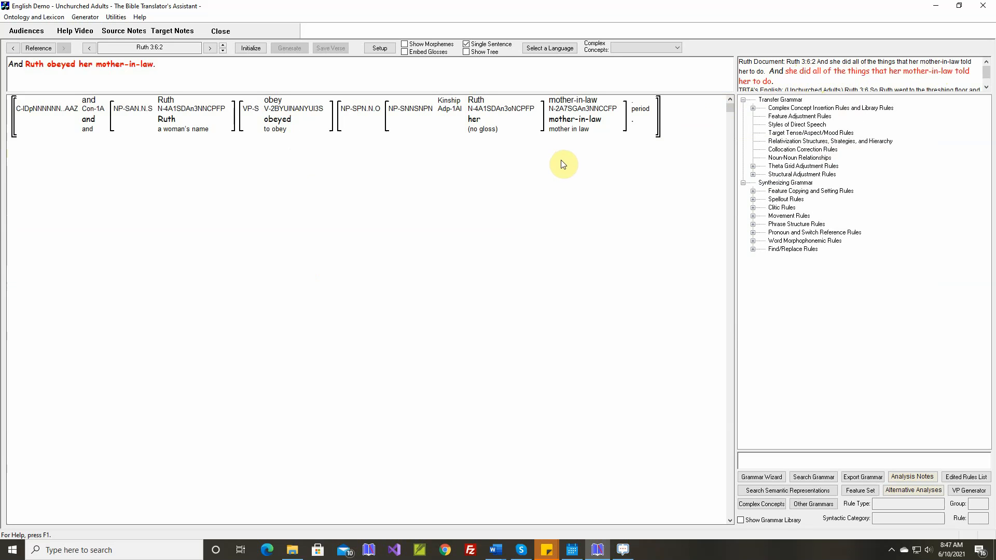
pyautogui.click(753, 108)
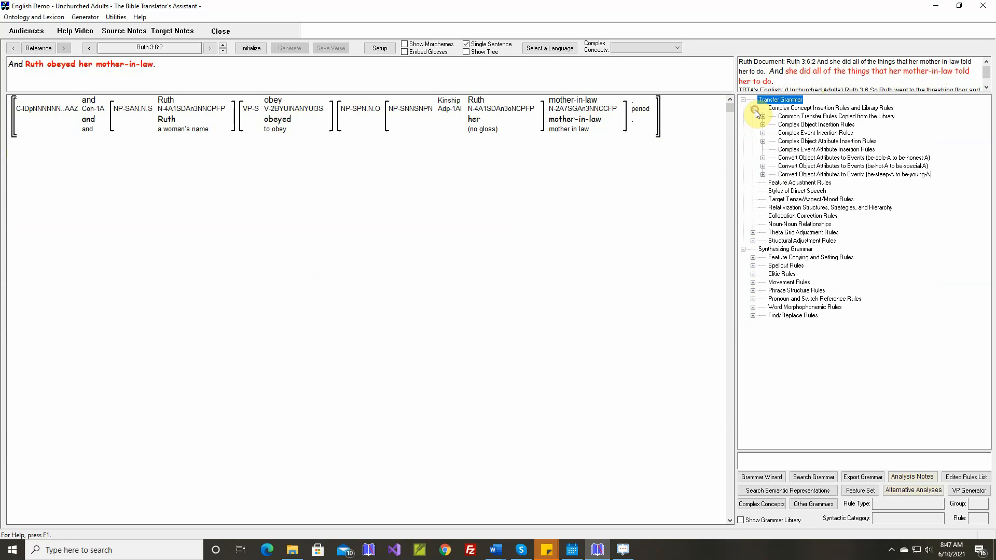
pyautogui.click(764, 125)
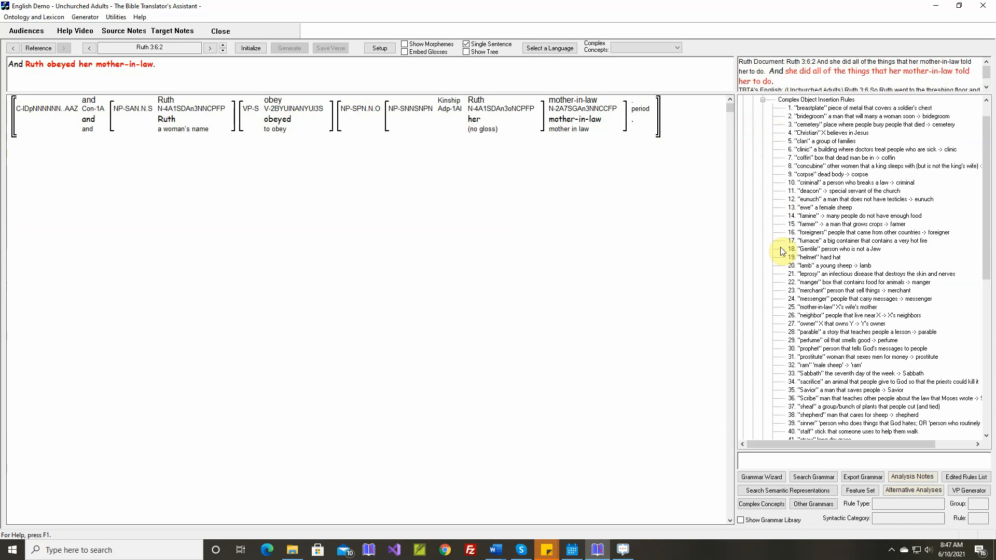
pyautogui.click(763, 100)
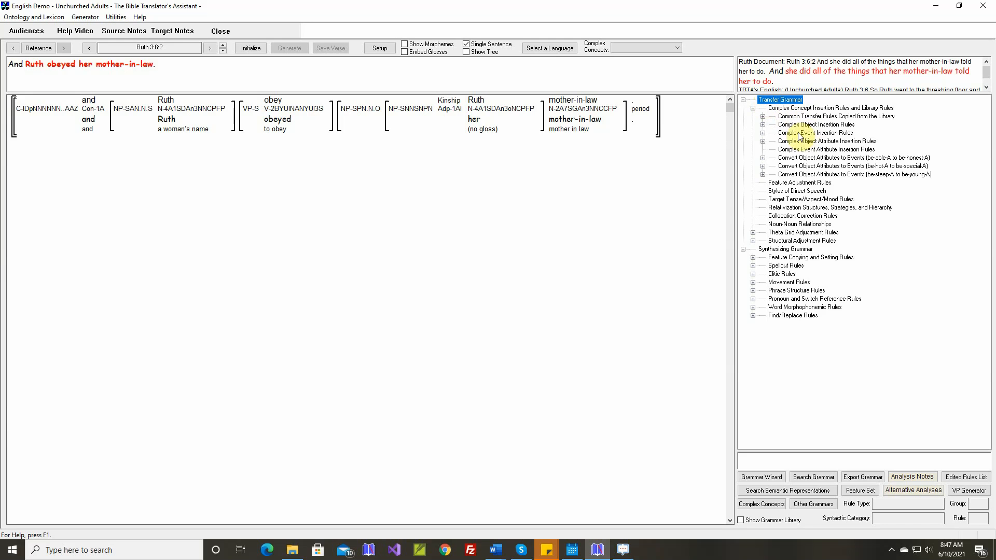
pyautogui.click(763, 133)
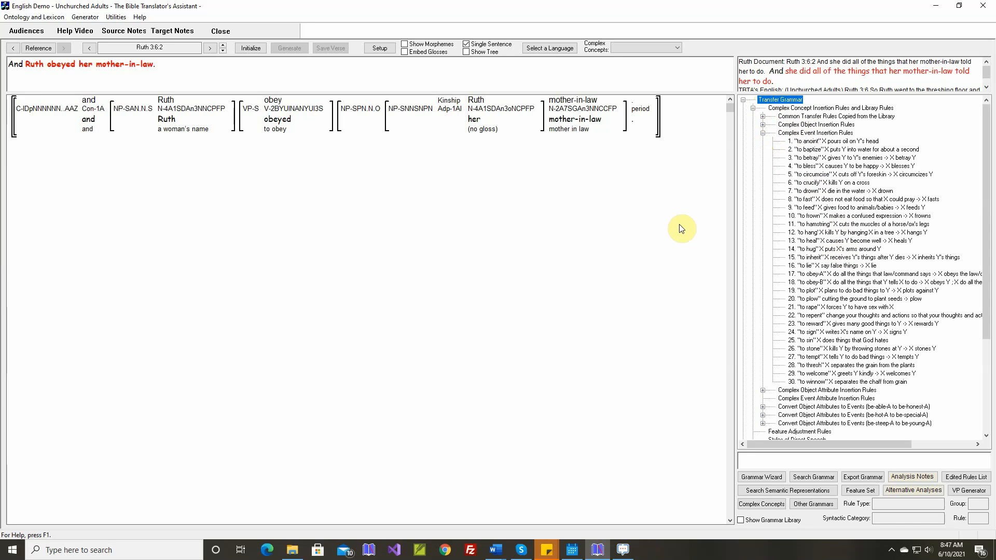
pyautogui.doubleClick(812, 286)
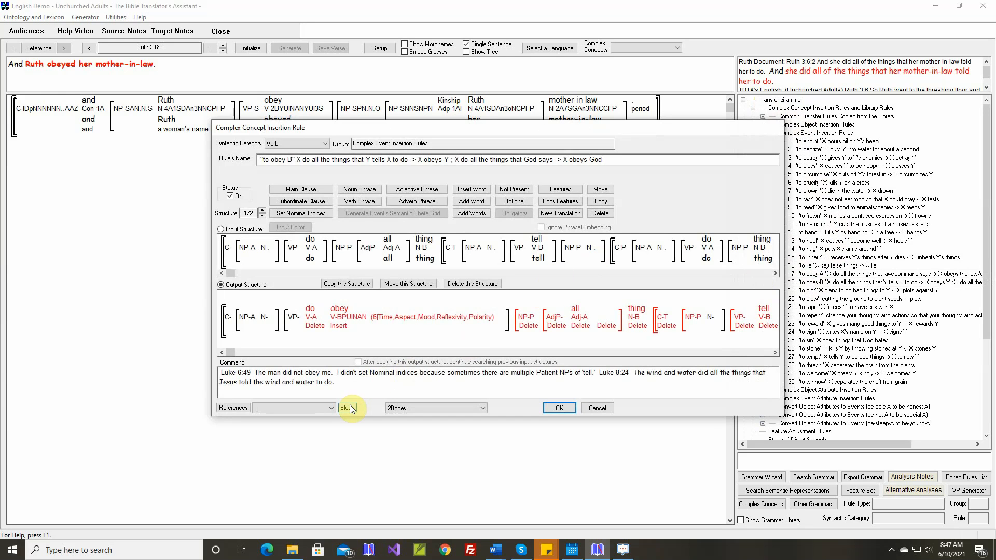
# Block the "to obey-B" insertion rule for Ruth 3:6, save it and regenerate sentence 3:6:2.
pyautogui.click(347, 408)
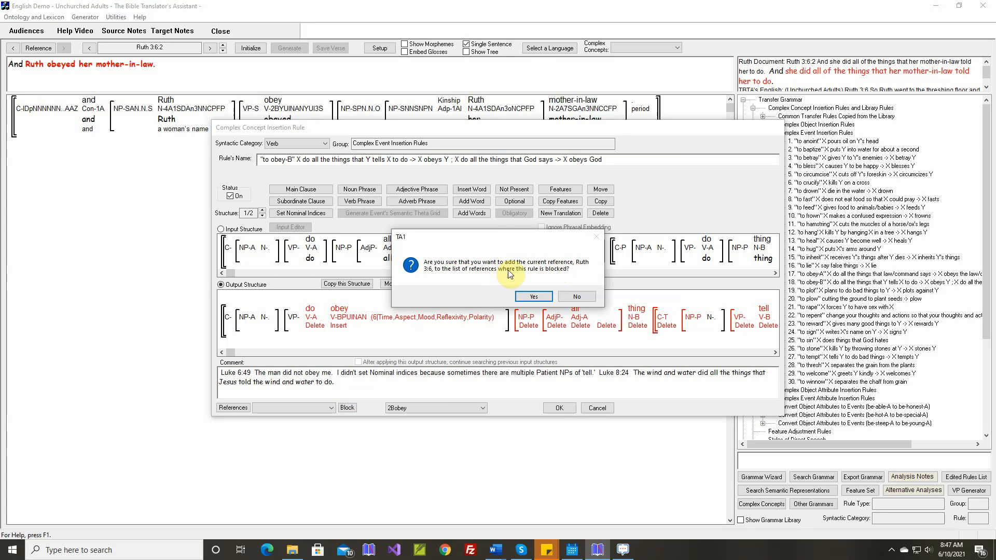
pyautogui.click(534, 296)
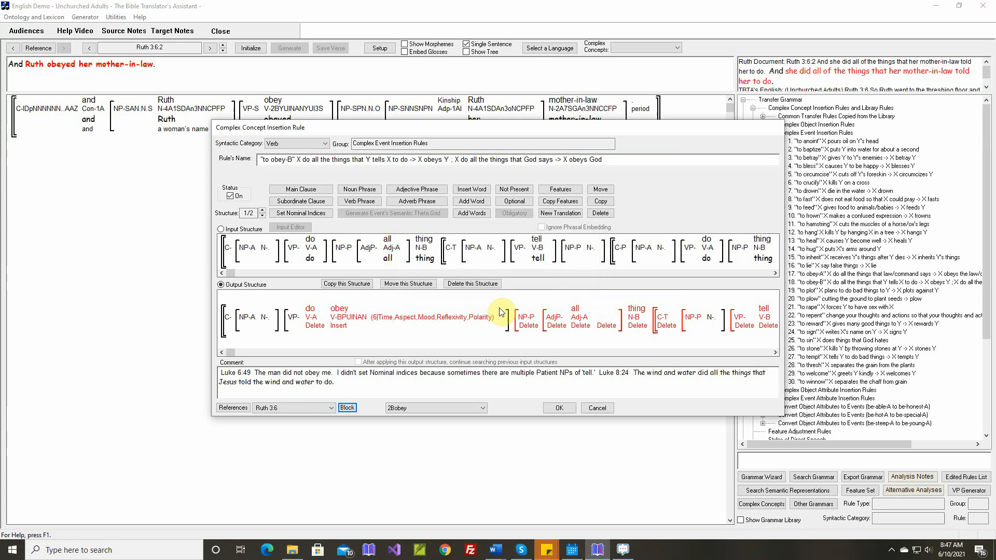
pyautogui.click(560, 406)
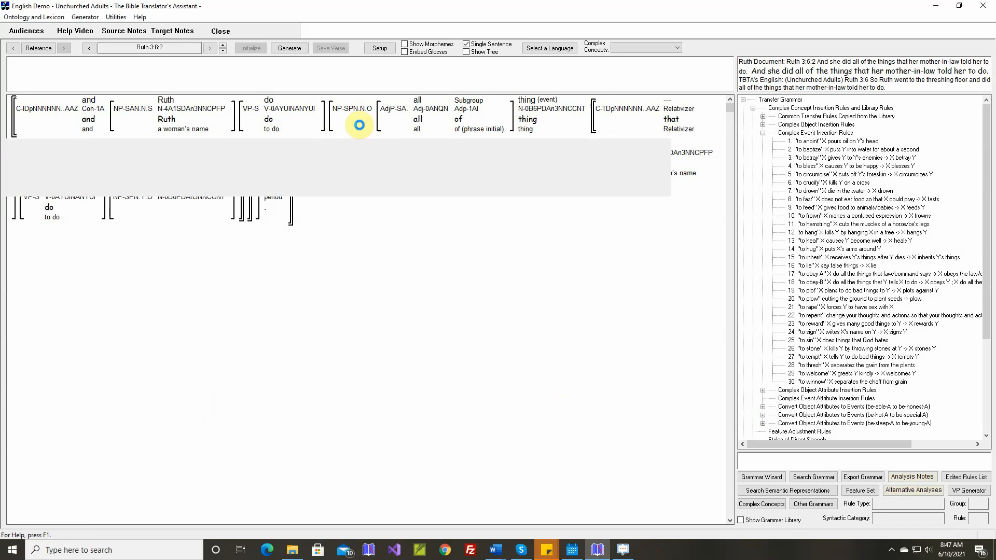
pyautogui.click(292, 52)
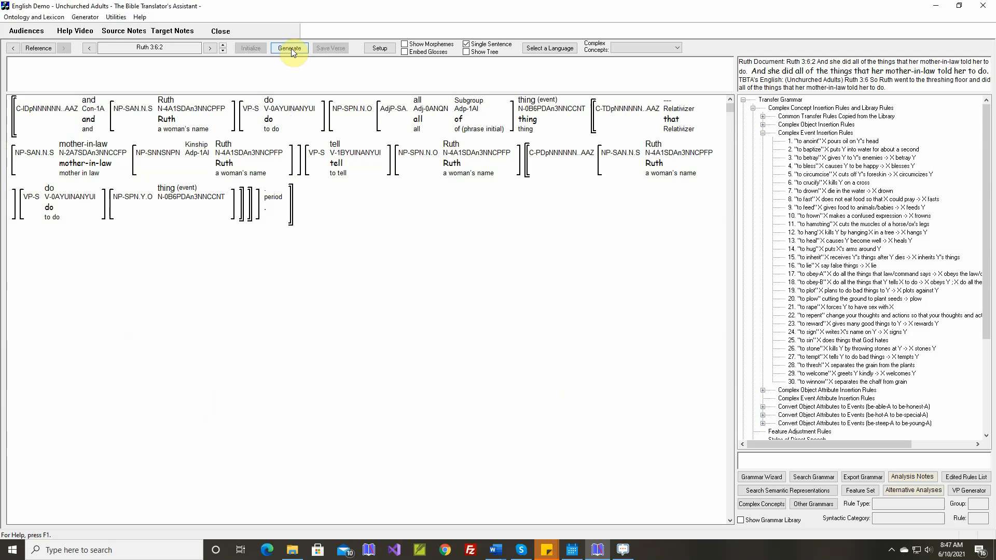
pyautogui.click(291, 49)
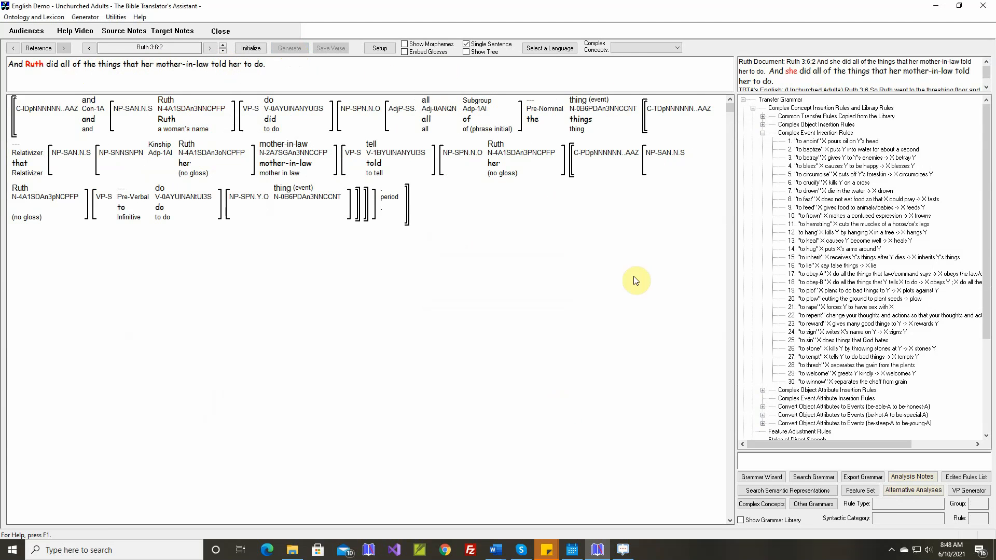
# Reopen the "to obey-B" insertion rule, check its block for Ruth 3:6, decline removing the block and close the rule without changes.
pyautogui.doubleClick(818, 284)
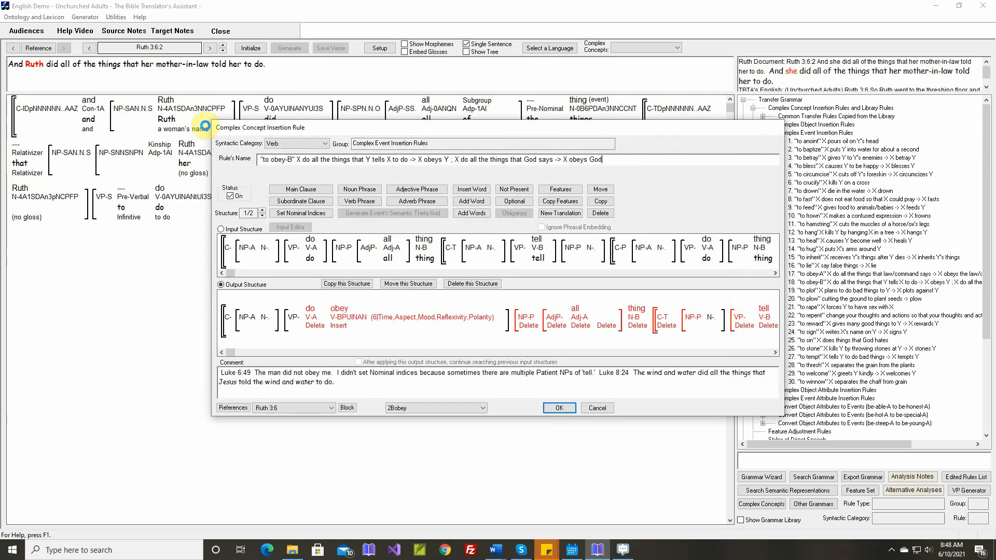
pyautogui.click(347, 408)
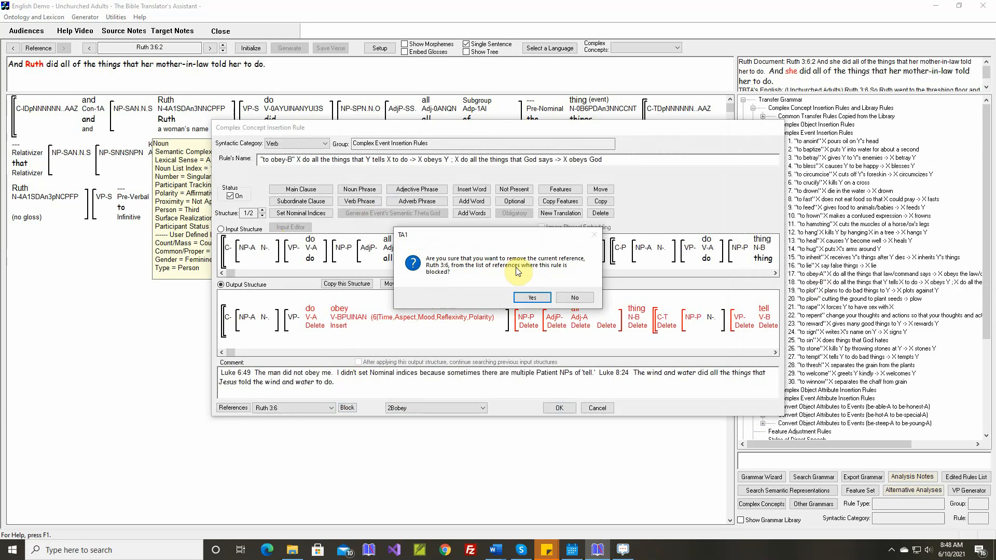
pyautogui.click(578, 294)
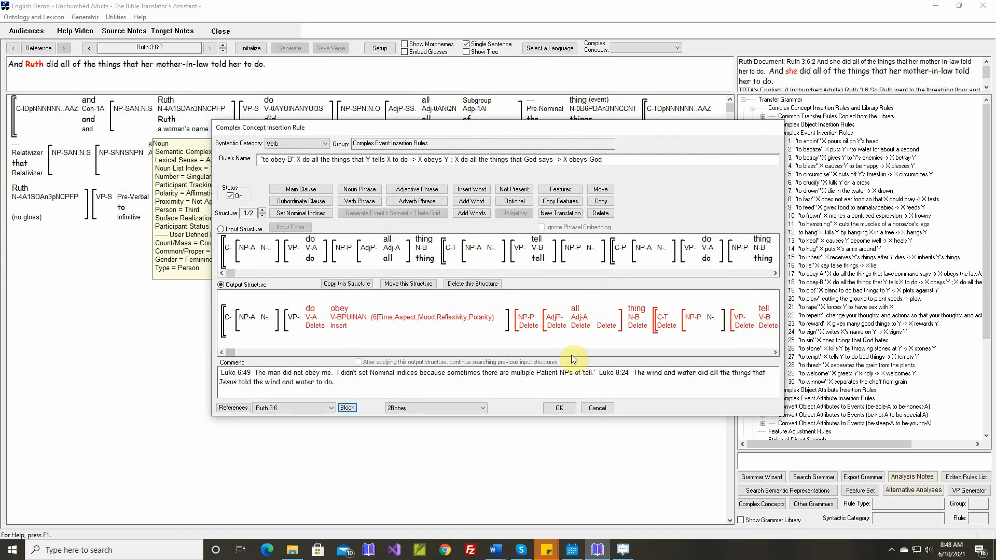
pyautogui.click(595, 409)
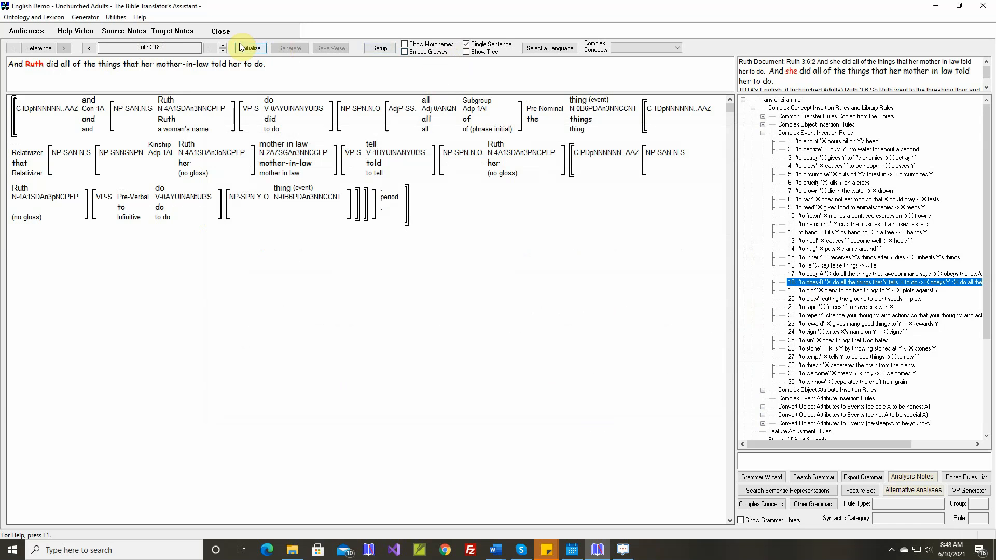
# Turn off single-sentence mode and generate the text of the whole verse Ruth 3:6.
pyautogui.click(223, 47)
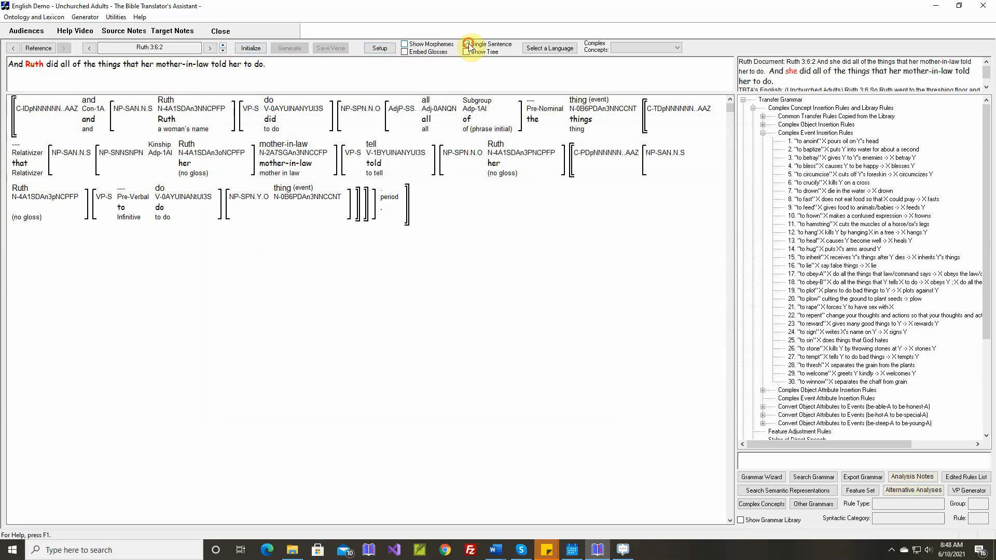
pyautogui.click(296, 49)
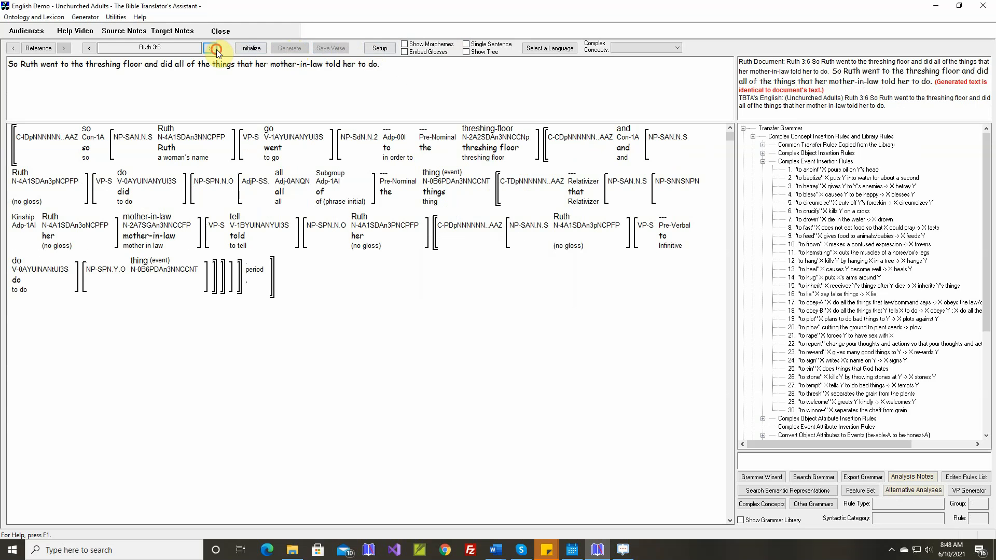
# Advance to Ruth 3:7 in single-sentence mode and generate sentences 3:7:1 and 3:7:2.
pyautogui.click(465, 45)
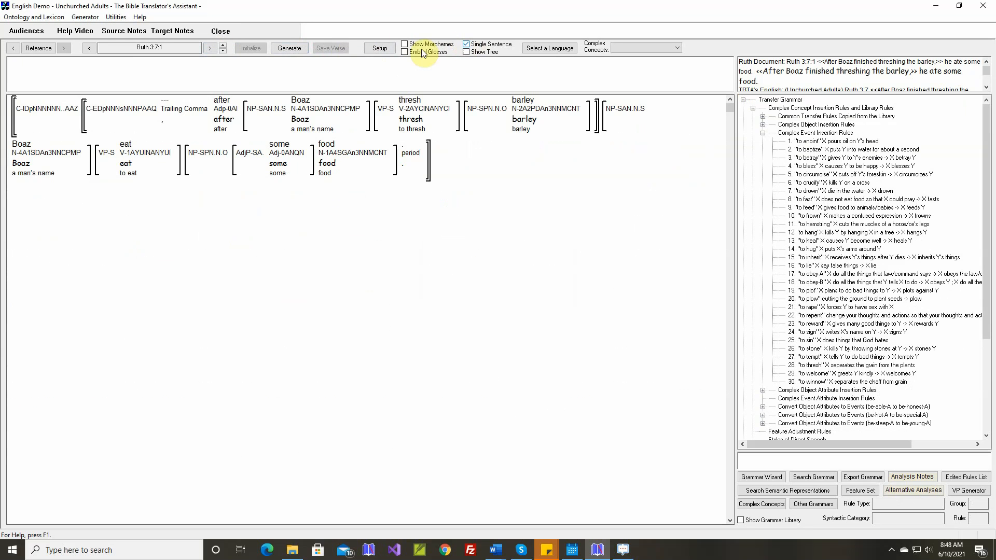
pyautogui.click(291, 48)
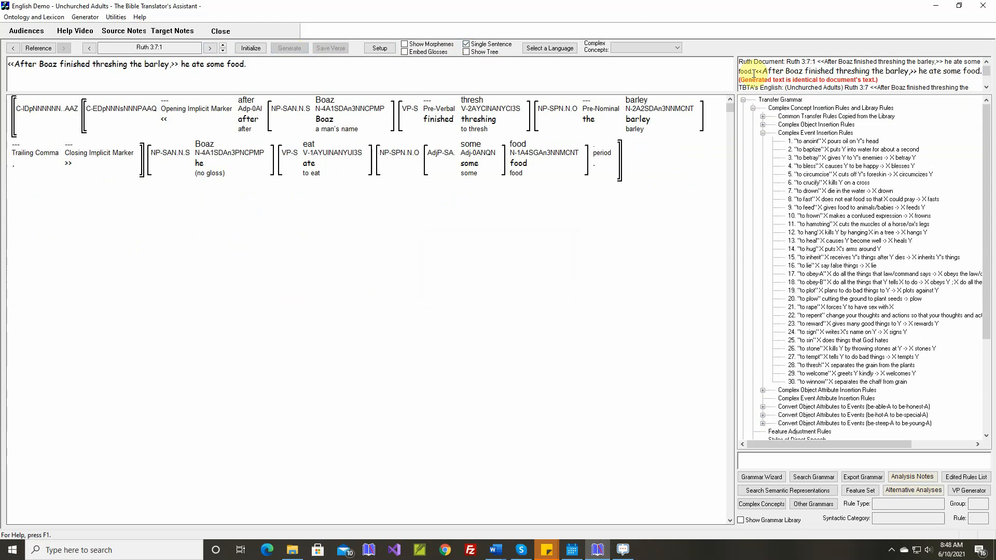
pyautogui.click(222, 44)
pyautogui.click(288, 47)
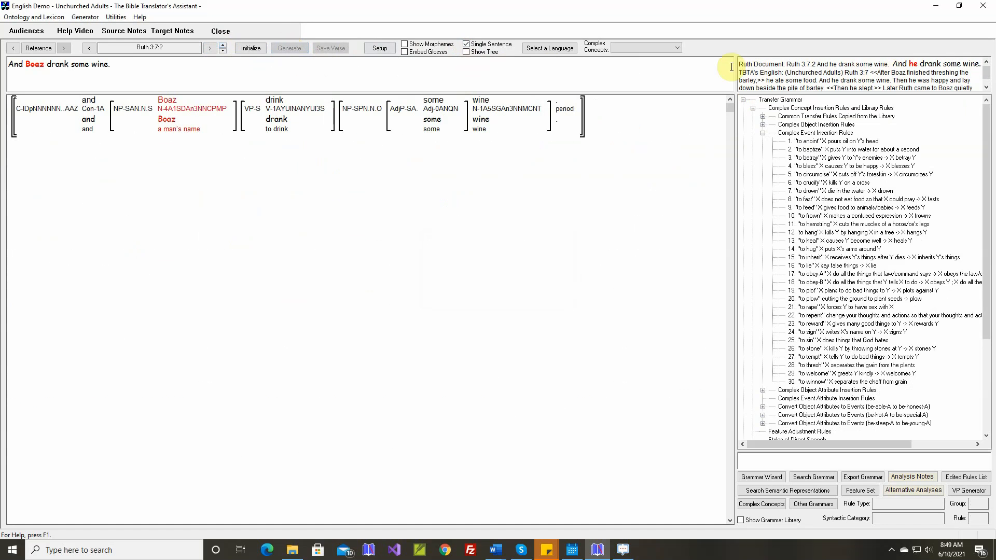
# Mark the theta grid adjustment rule for "happy" in sentence 3:7:3 as unnecessary, and generate the sentence.
pyautogui.click(223, 45)
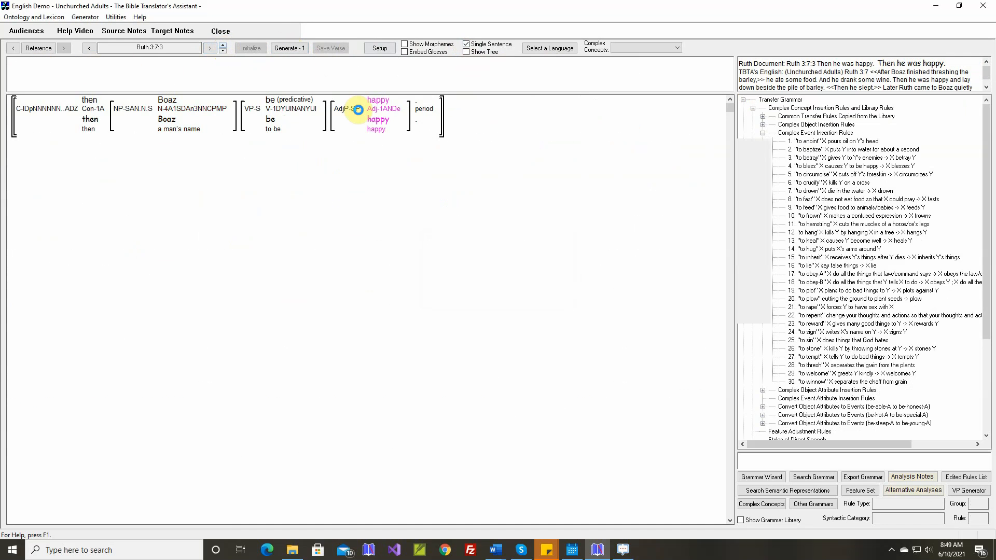
pyautogui.click(375, 113)
pyautogui.rightClick(374, 113)
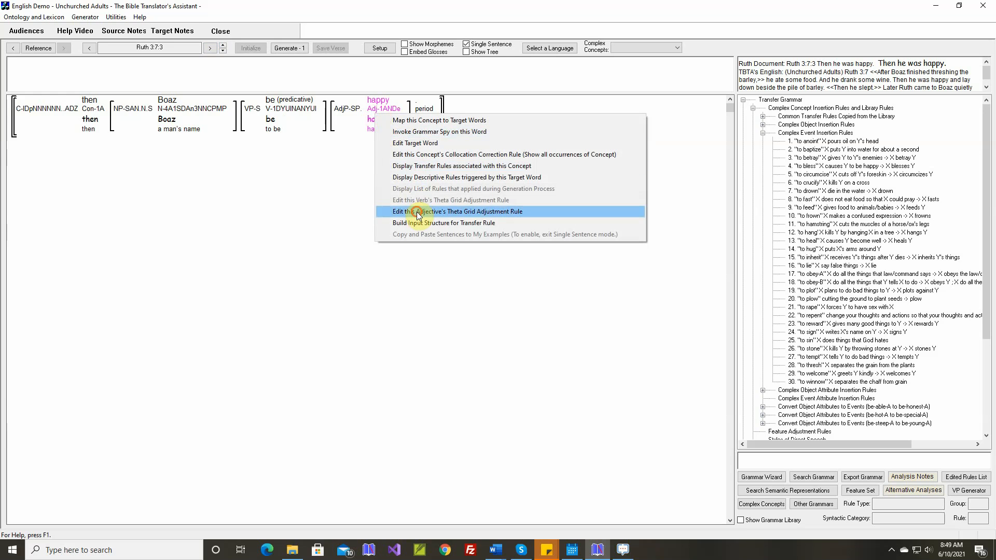
pyautogui.click(415, 212)
pyautogui.click(504, 409)
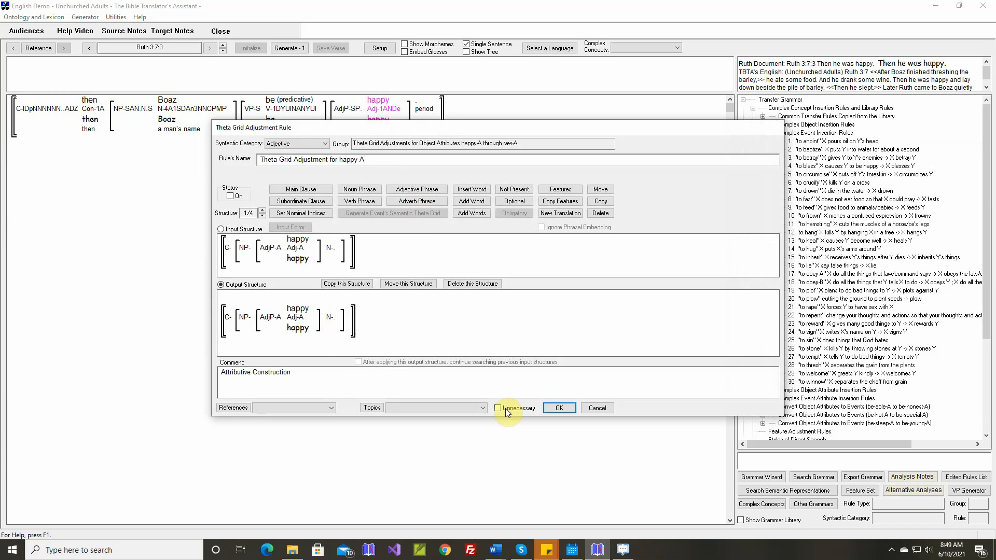
pyautogui.click(559, 408)
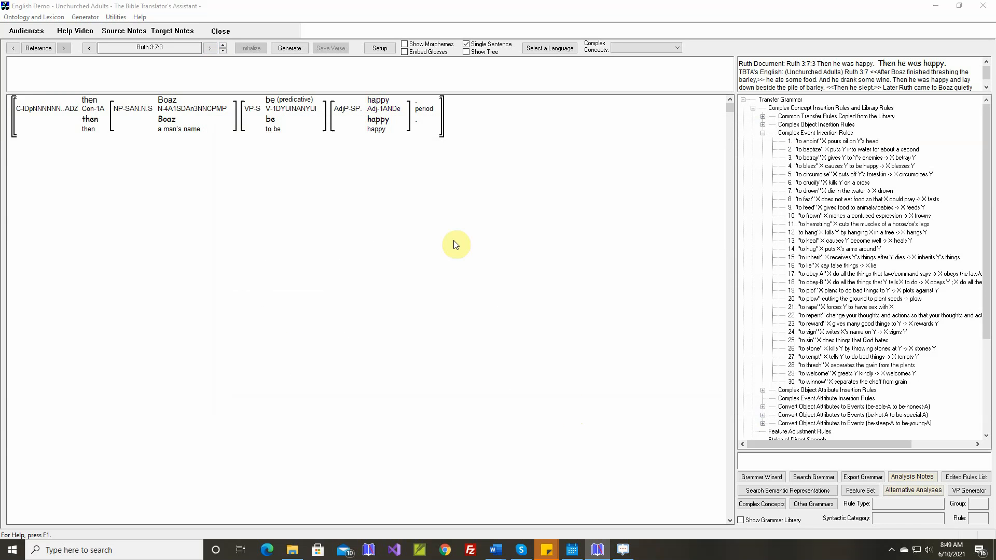
pyautogui.click(291, 48)
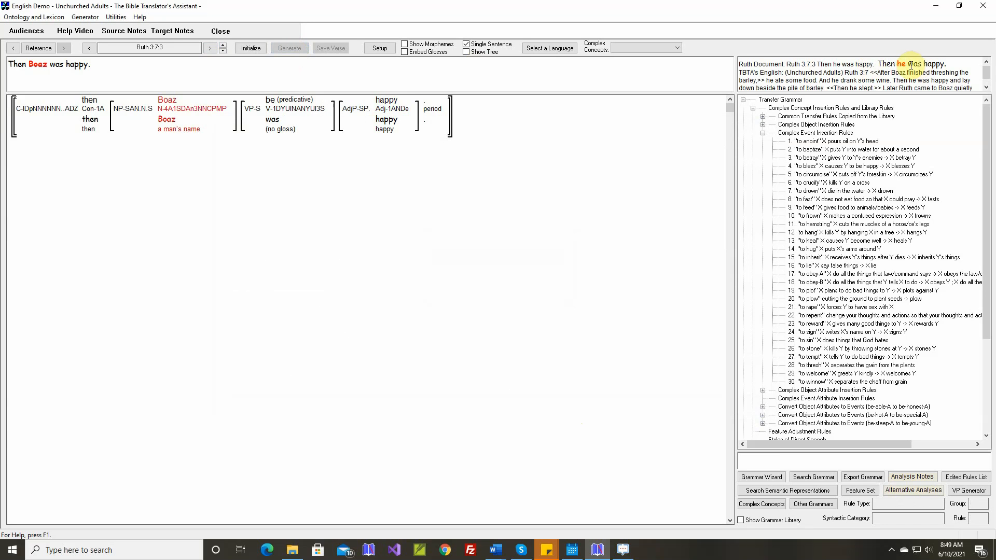
# Generate sentence 3:7:4 and compare it with the document again, ignoring the "Boaz" and "he" difference.
pyautogui.click(223, 46)
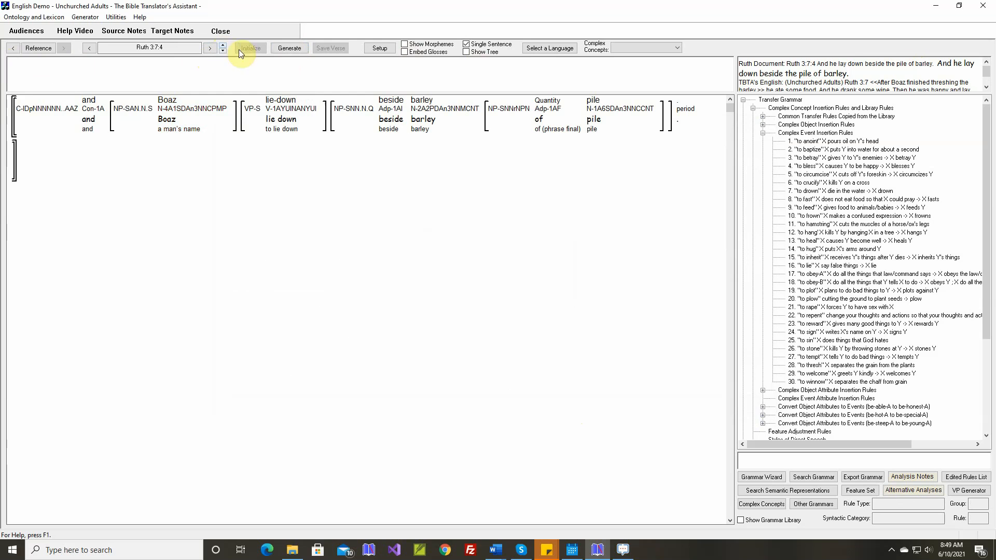
pyautogui.click(281, 49)
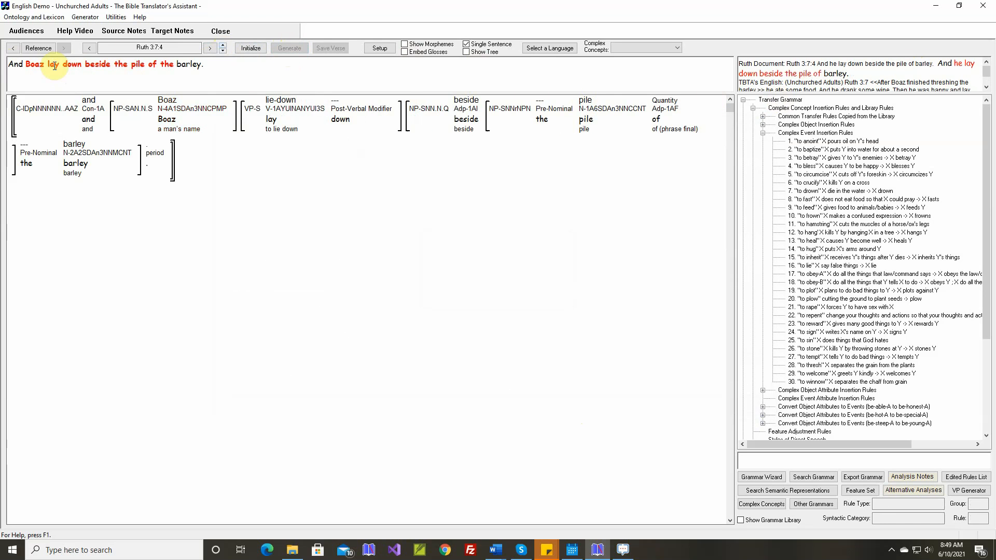
pyautogui.click(42, 68)
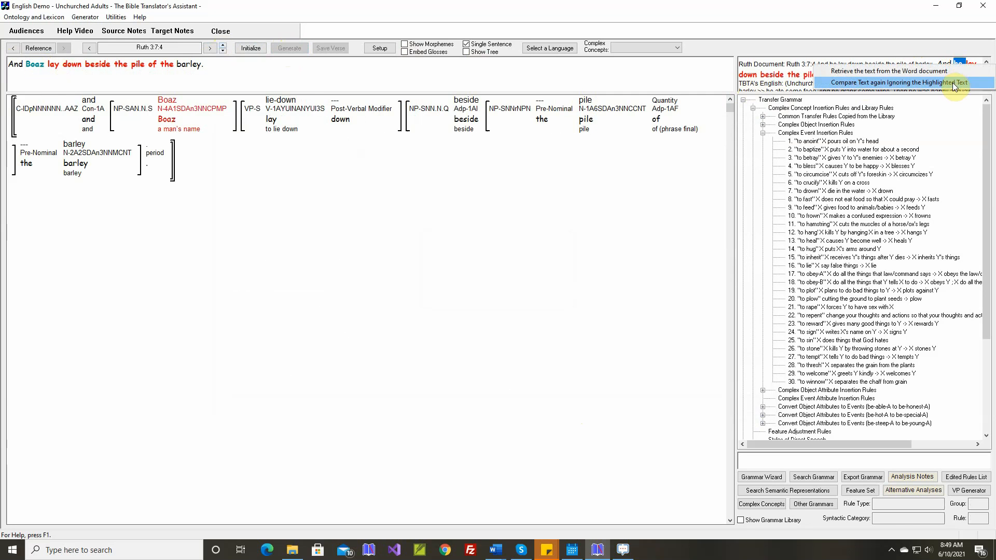
pyautogui.click(956, 84)
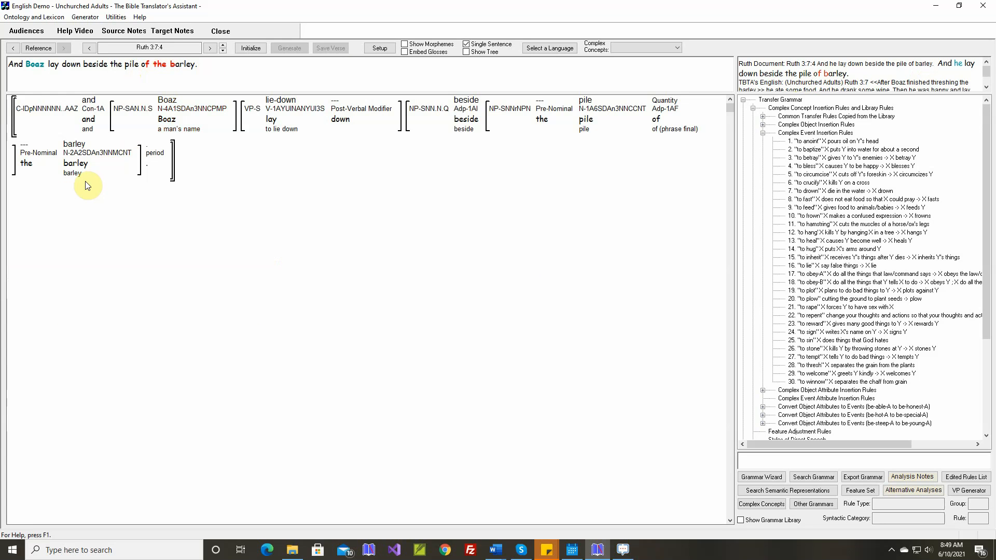
# Open the restructuring rule for specific noun-noun relationships and find its Quantity structure, 10/16.
pyautogui.moveTo(92, 158)
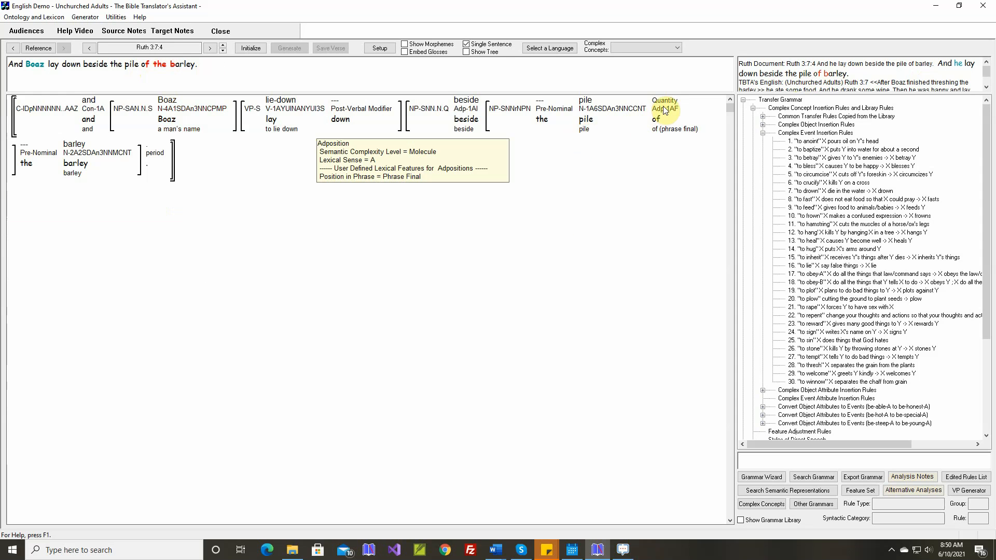
pyautogui.moveTo(665, 106)
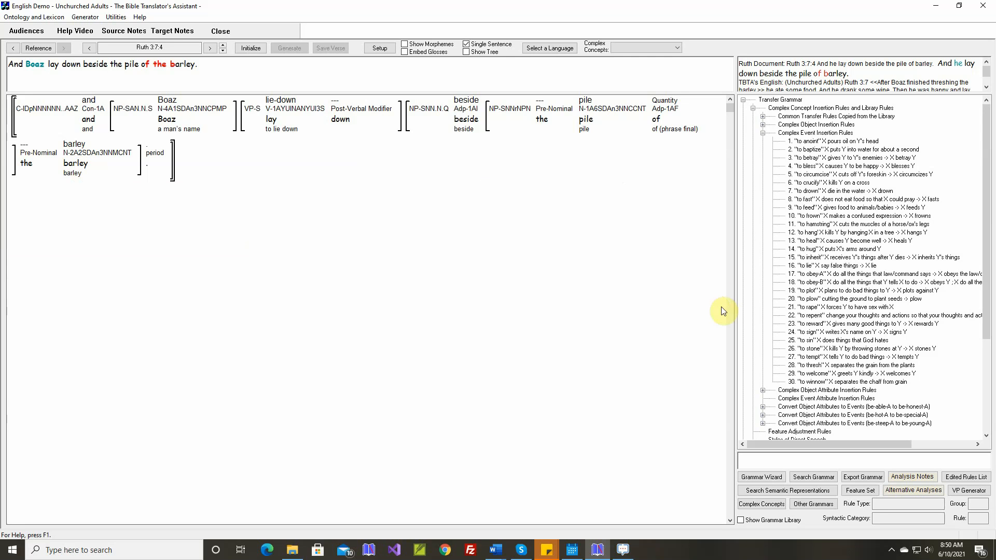
pyautogui.click(754, 108)
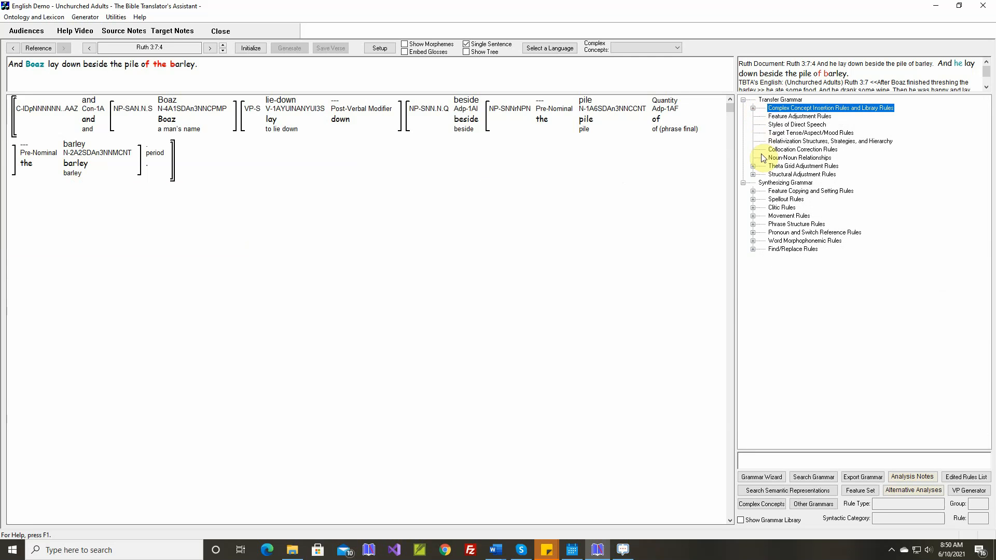
pyautogui.doubleClick(800, 157)
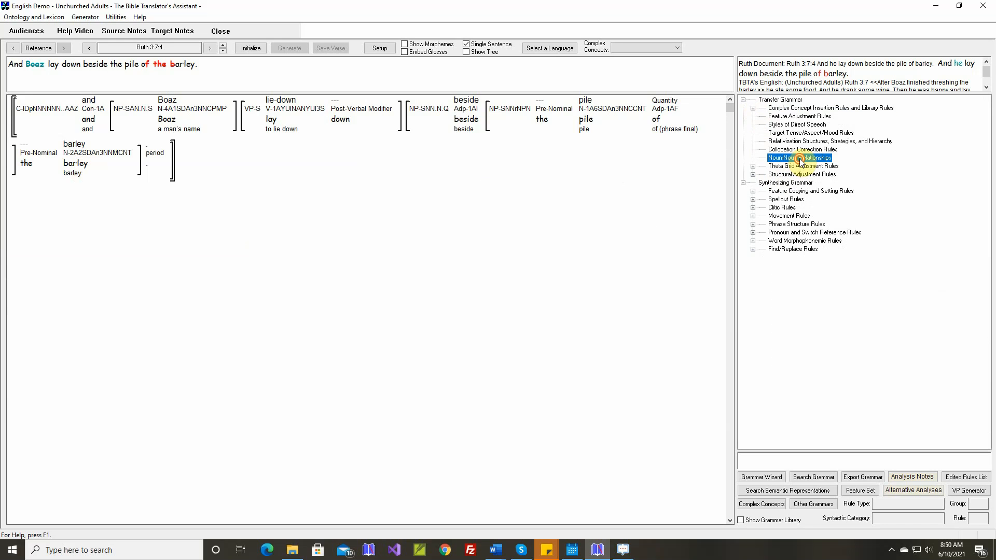
pyautogui.click(592, 160)
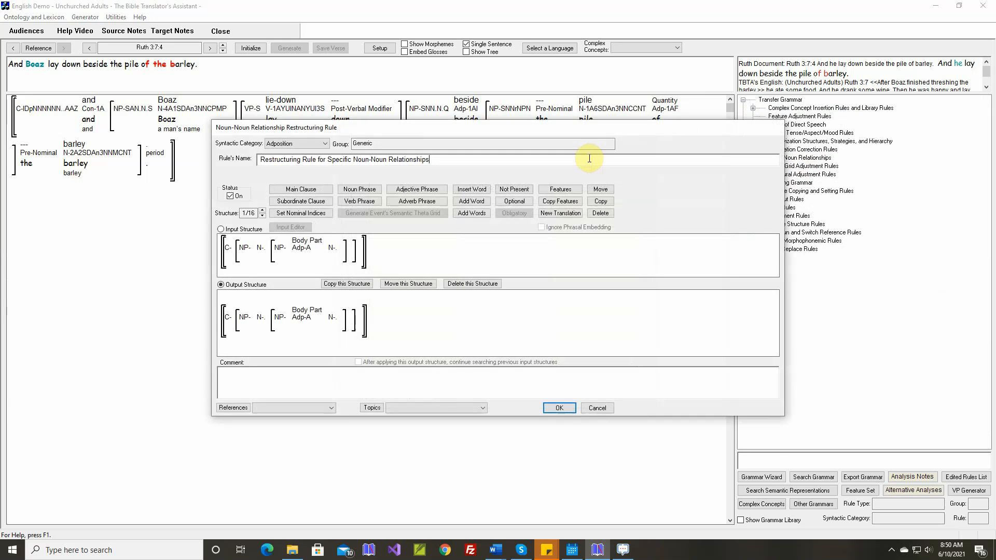
pyautogui.click(263, 211)
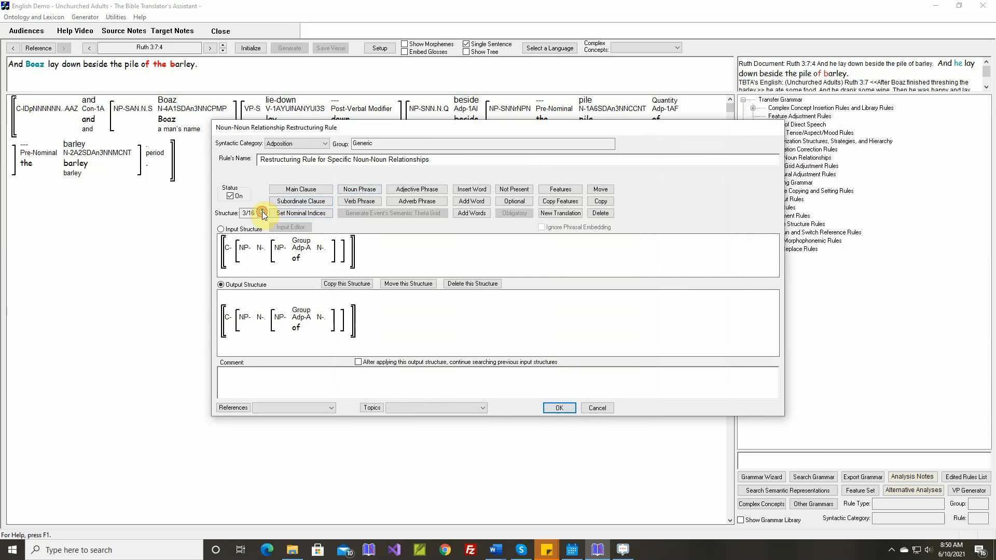
pyautogui.click(263, 211)
pyautogui.click(263, 211)
pyautogui.click(263, 211)
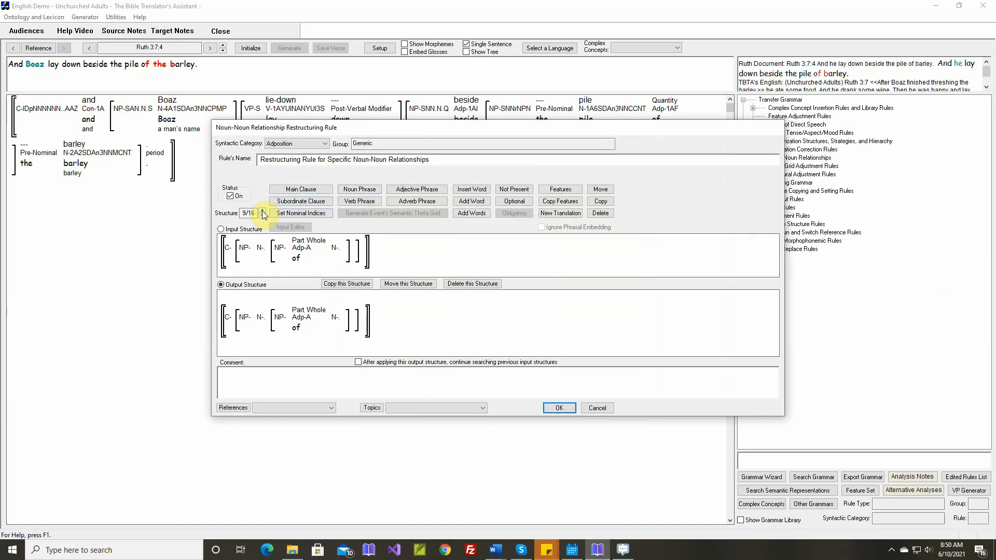
pyautogui.click(263, 211)
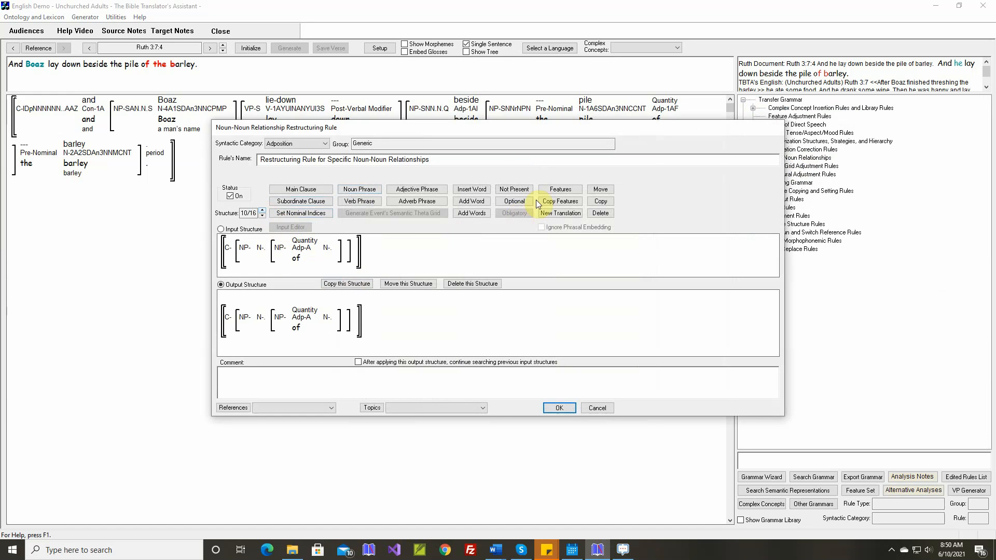
# Set Participant Tracking to Generic for the first noun in the output of the Quantity structure.
pyautogui.click(557, 190)
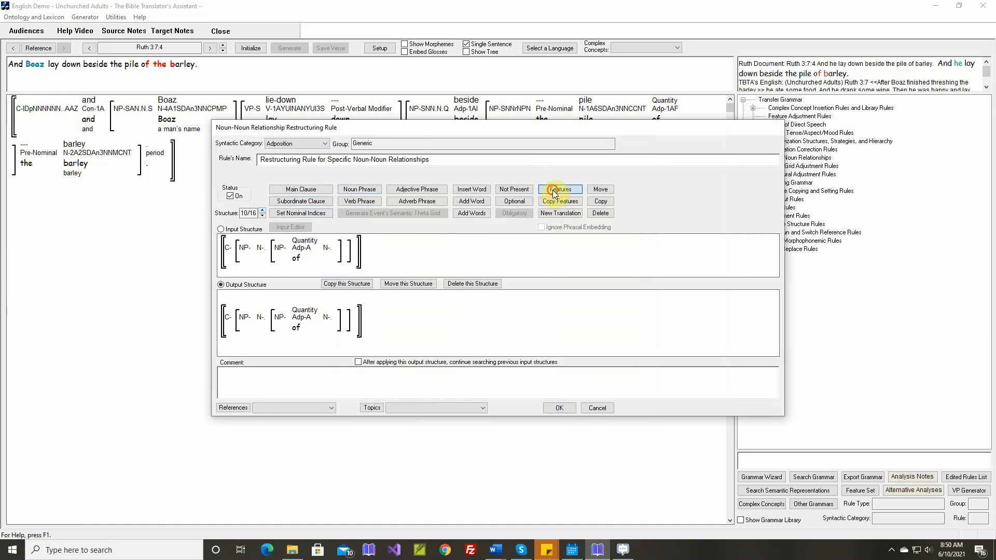
pyautogui.click(262, 319)
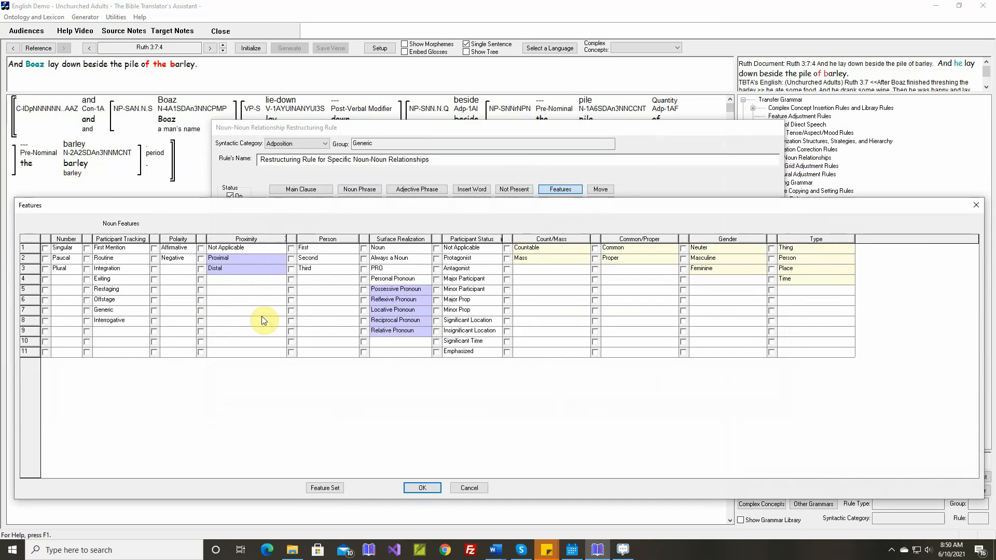
pyautogui.click(87, 310)
pyautogui.click(421, 487)
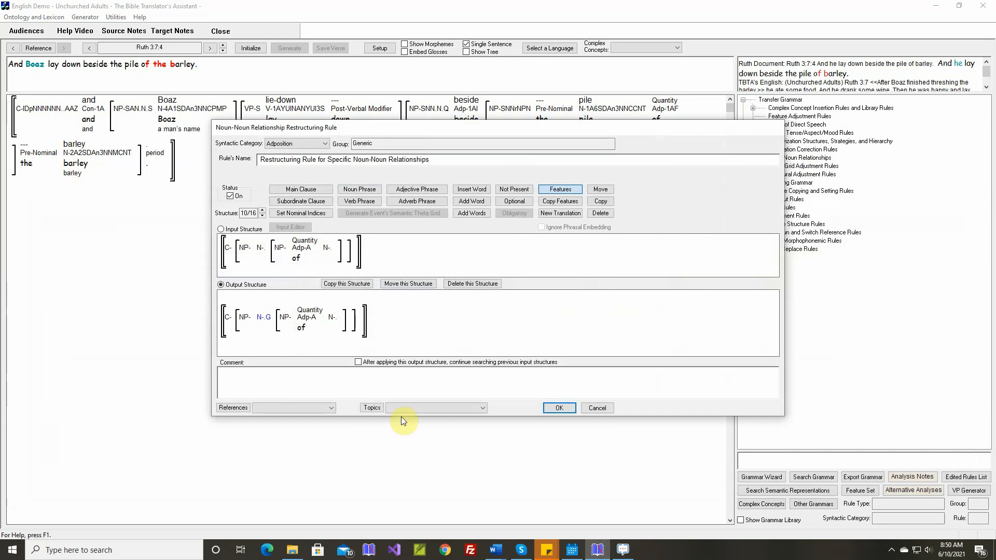
# Insert the Ruth 3:7:4 comment from the Word document into the Quantity structure, save the rule and close the noun-noun relationships.
pyautogui.rightClick(409, 369)
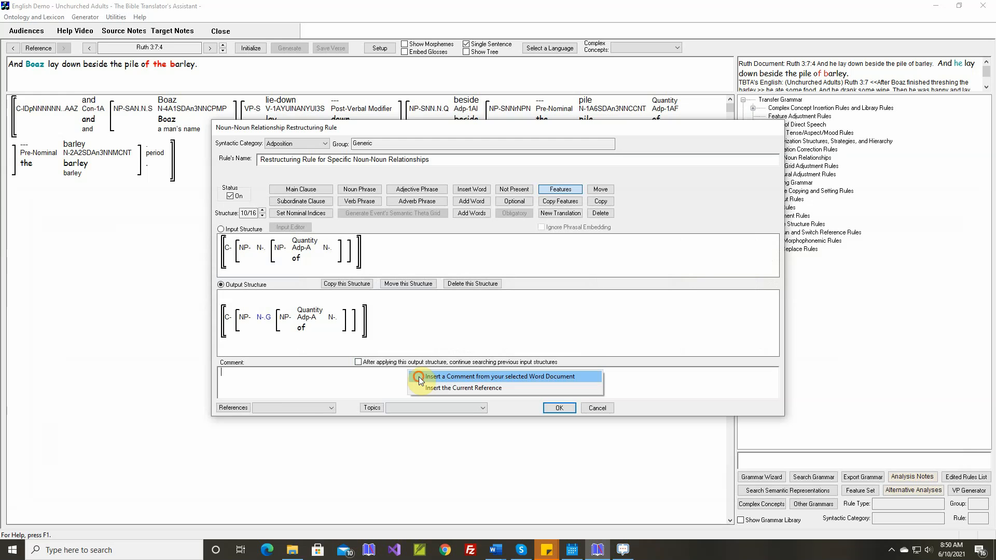
pyautogui.click(418, 377)
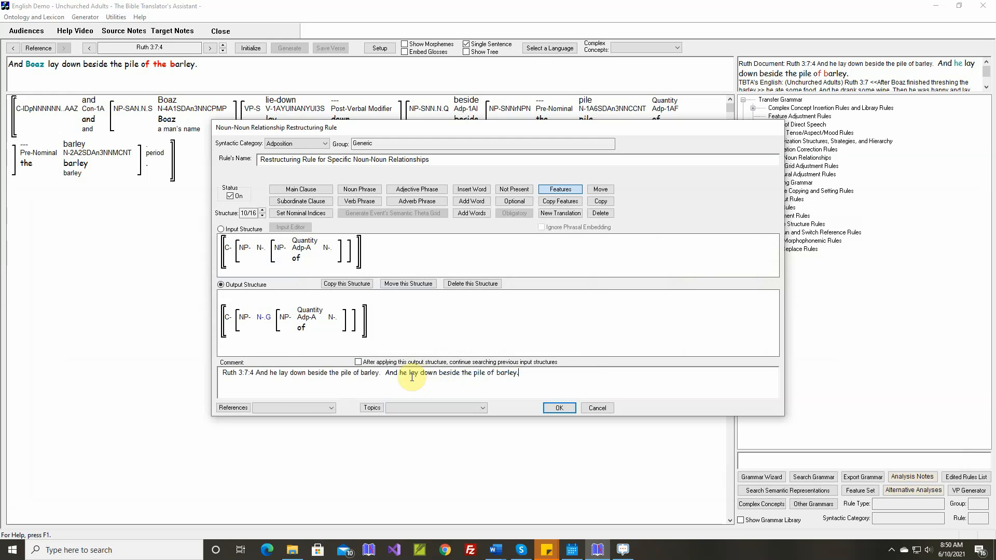
pyautogui.click(562, 408)
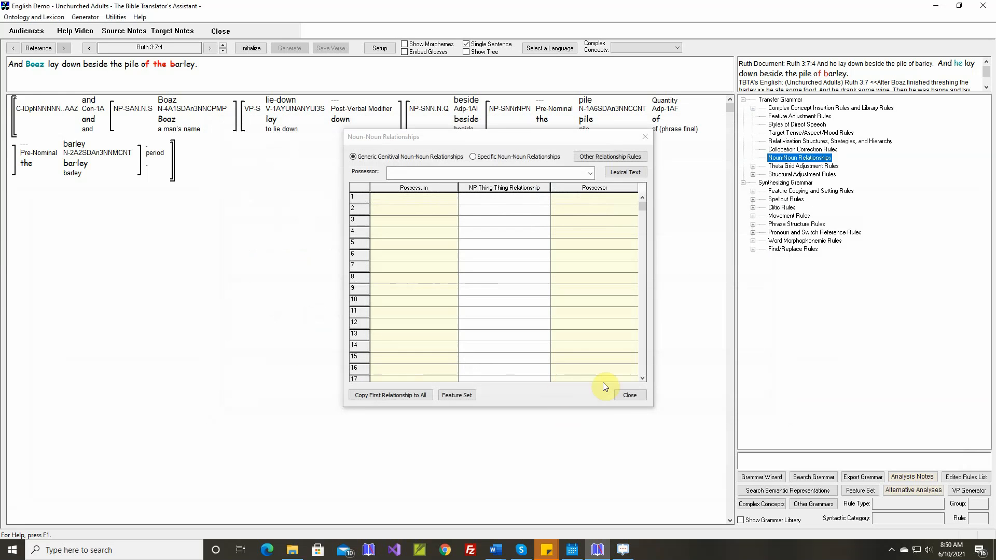
pyautogui.click(625, 396)
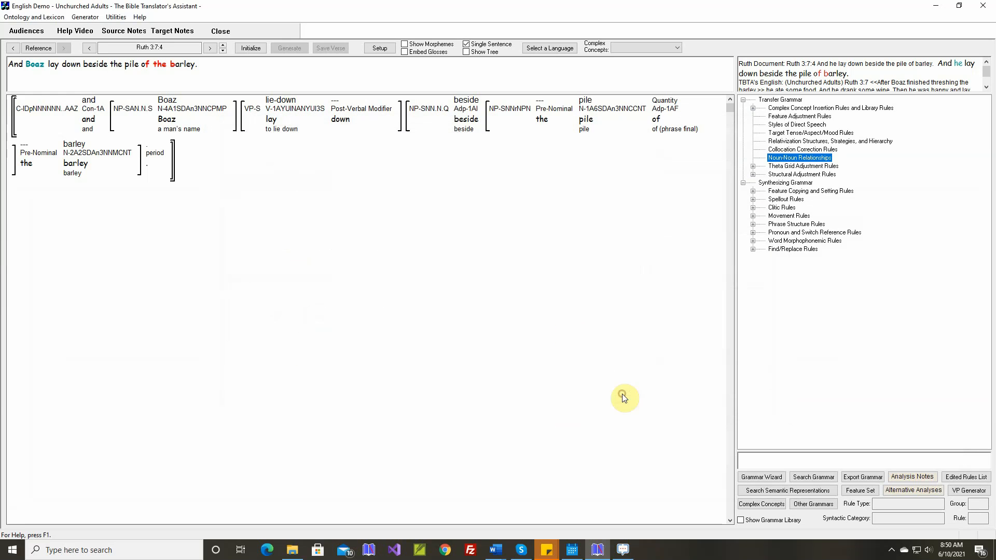
# Reinitialize and regenerate sentence 3:7:4, and advance to sentence 3:7:5.
pyautogui.click(252, 48)
pyautogui.click(288, 49)
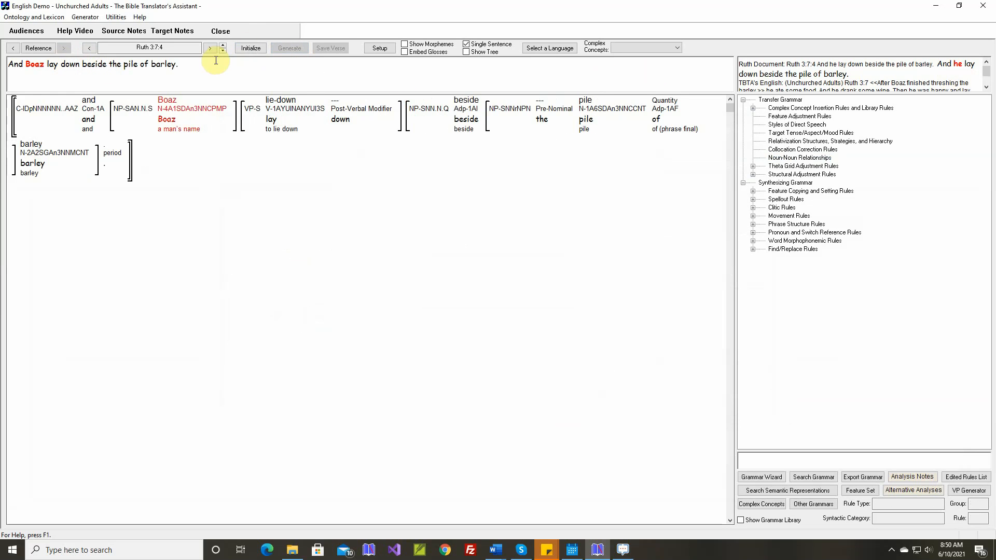
pyautogui.click(222, 45)
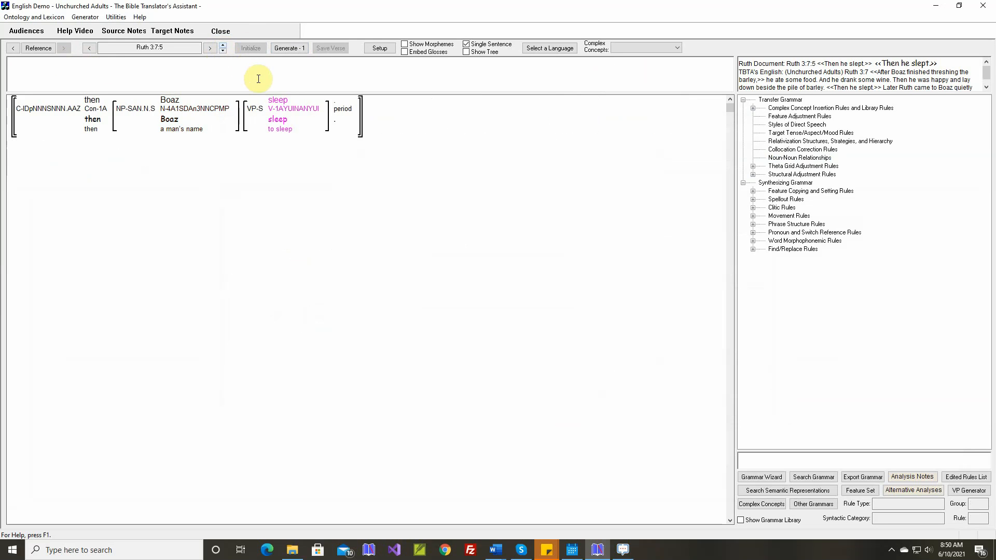
# Mark the theta grid adjustment rule for the verb sleep as unnecessary, save it and generate sentence 3:7:5.
pyautogui.rightClick(279, 98)
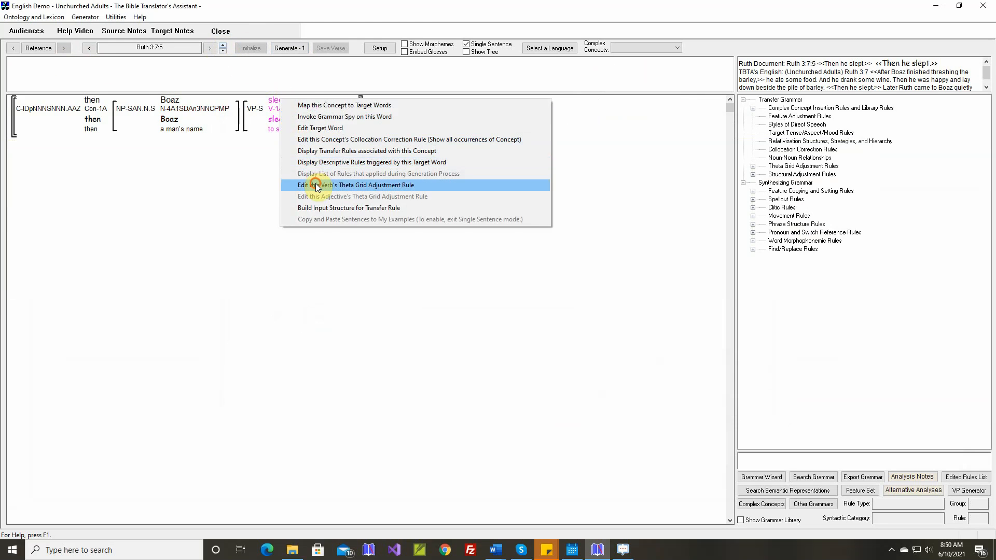
pyautogui.click(318, 185)
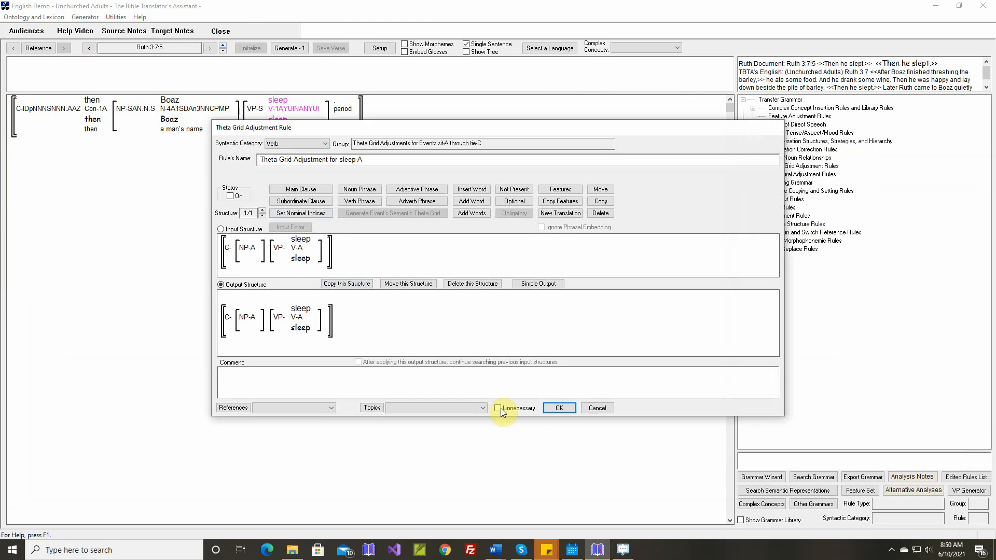
pyautogui.click(558, 409)
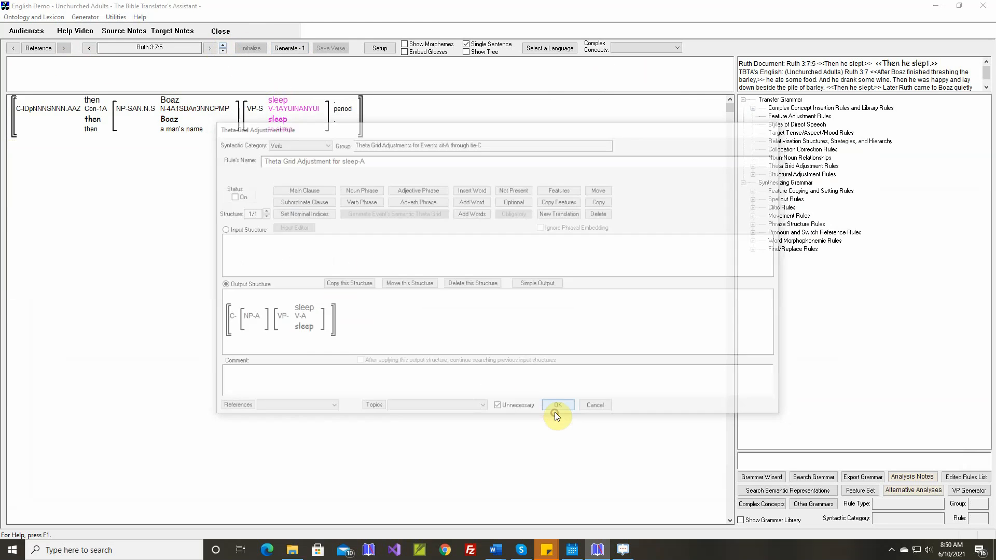
pyautogui.click(292, 48)
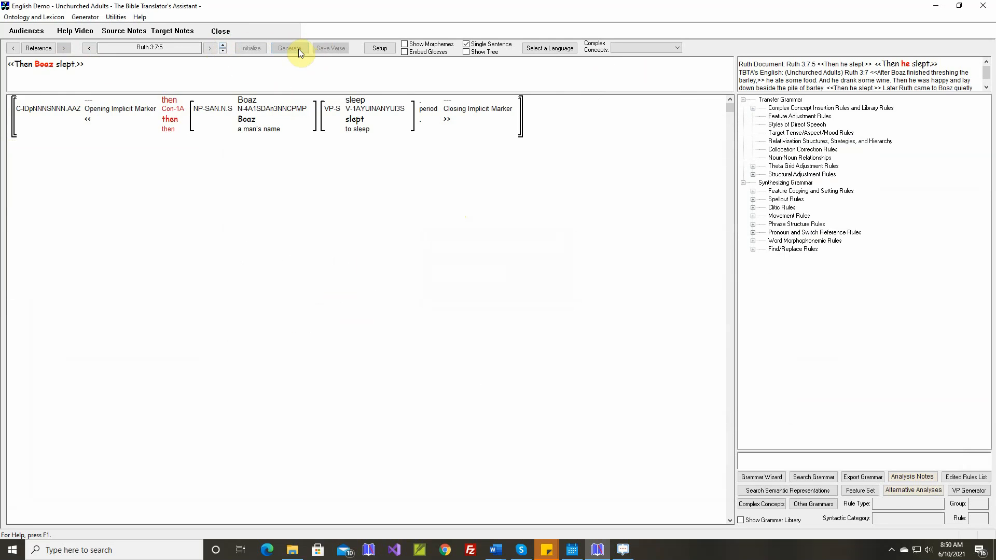
# Advance through sentences 3:7:6 and 3:7:7, generating the English text of each.
pyautogui.click(223, 45)
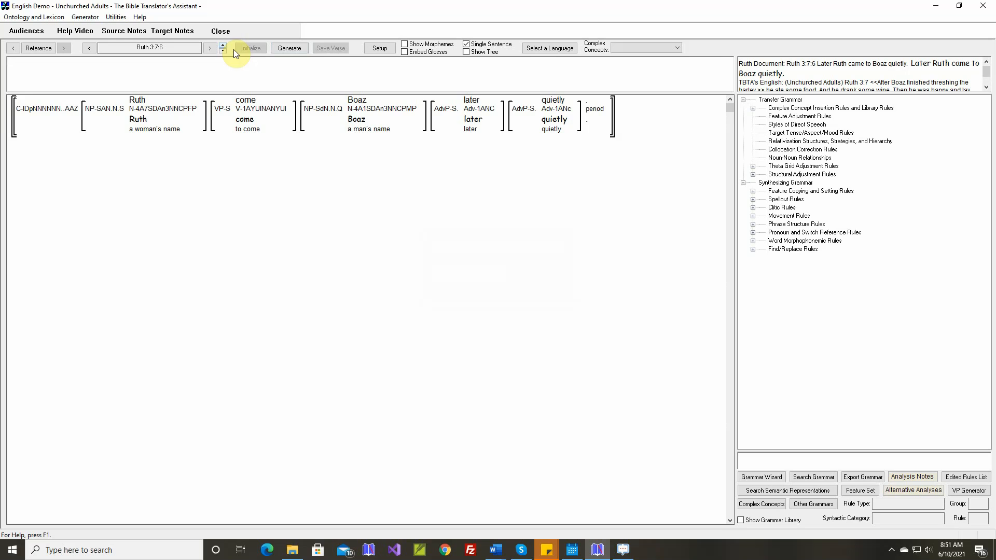
pyautogui.click(286, 48)
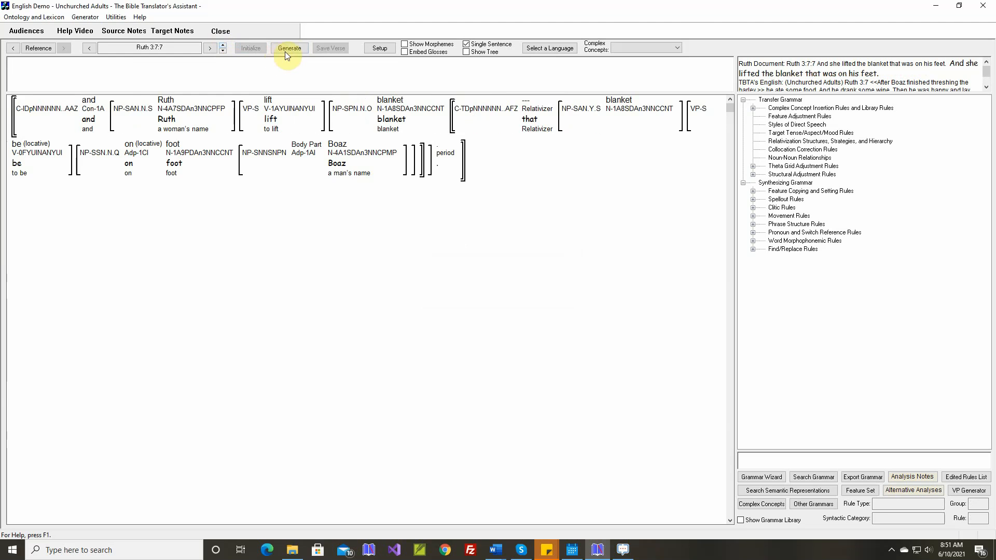
pyautogui.click(289, 48)
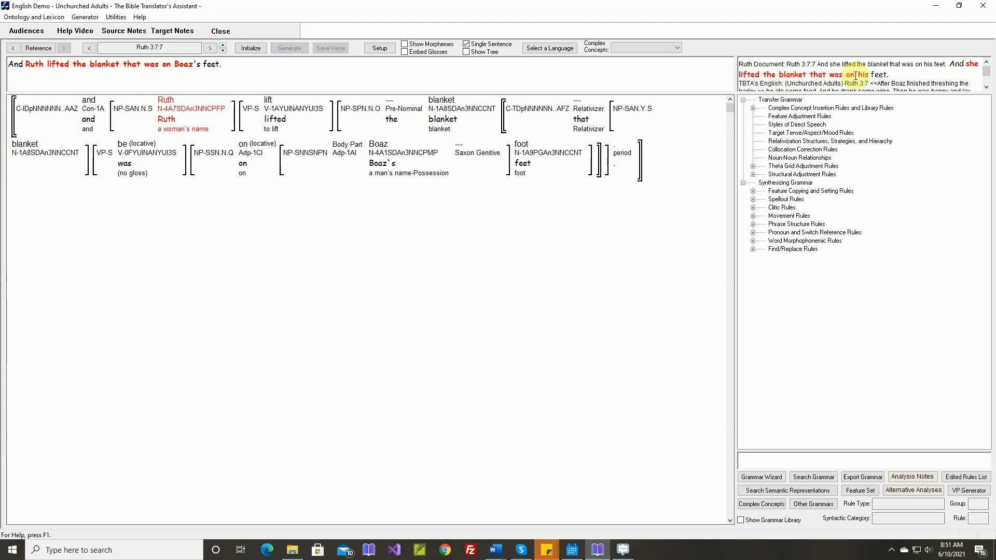
# Compare sentence 3:7:7 with the document's text again, ignoring the highlighted words "Ruth" and "she".
pyautogui.click(34, 64)
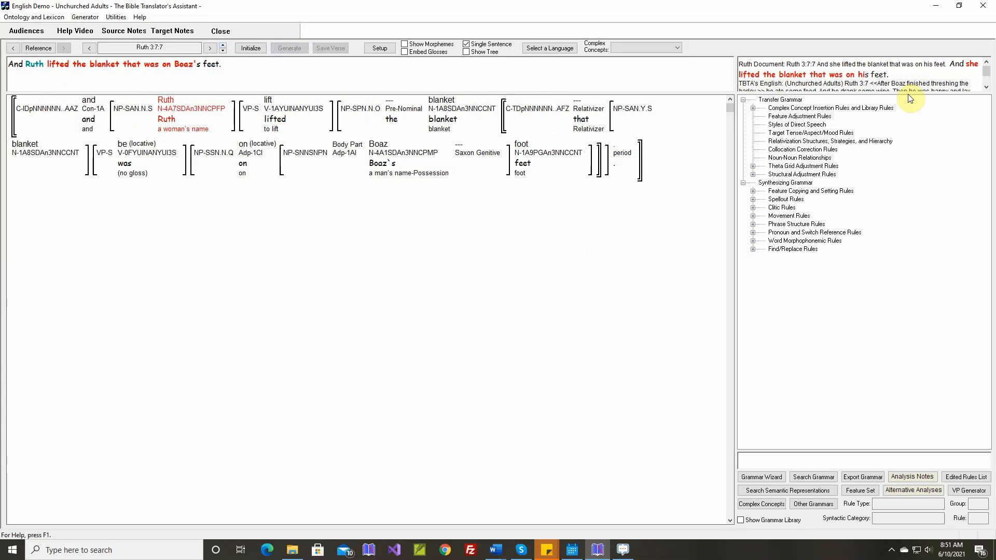
pyautogui.rightClick(973, 68)
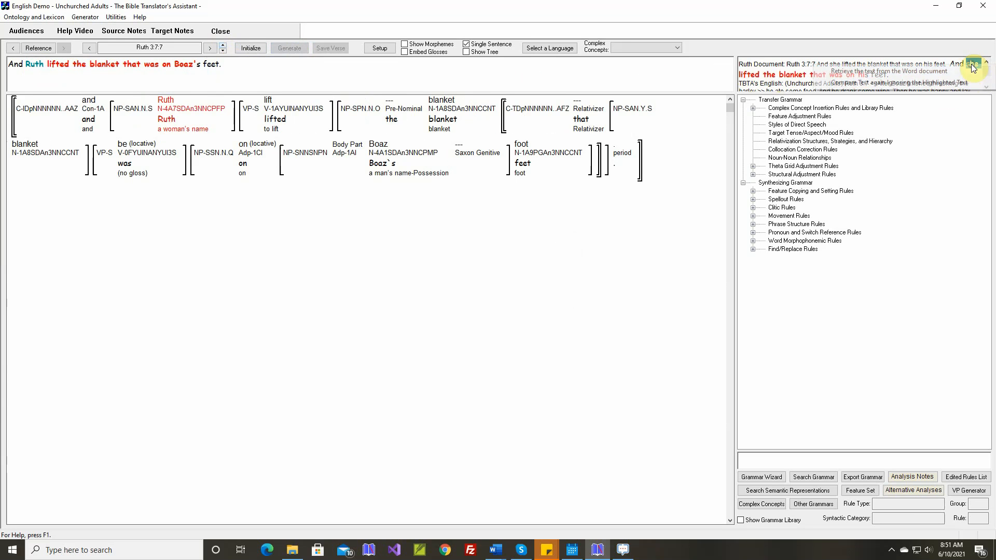
pyautogui.click(968, 81)
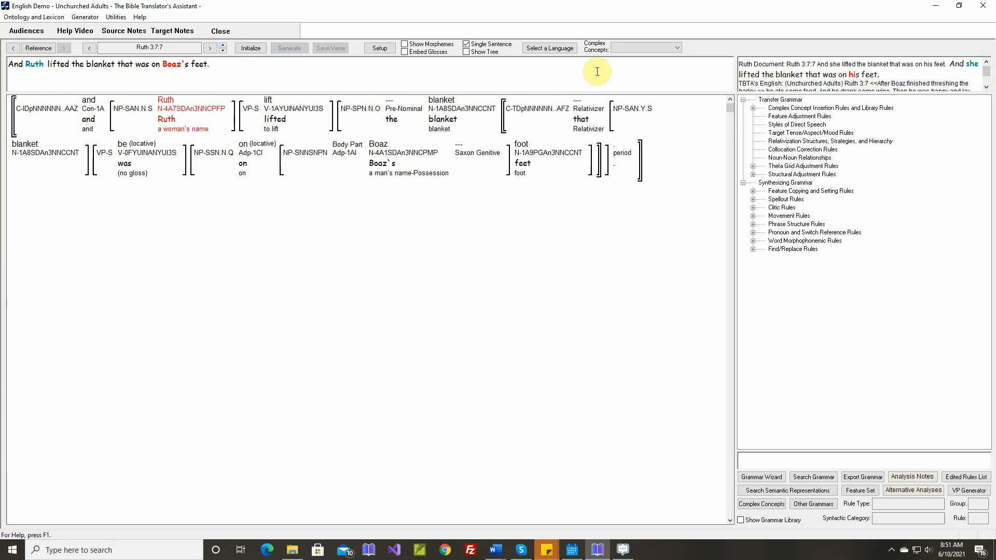
# Advance to sentence 3:7:8 and generate its English text.
pyautogui.click(223, 46)
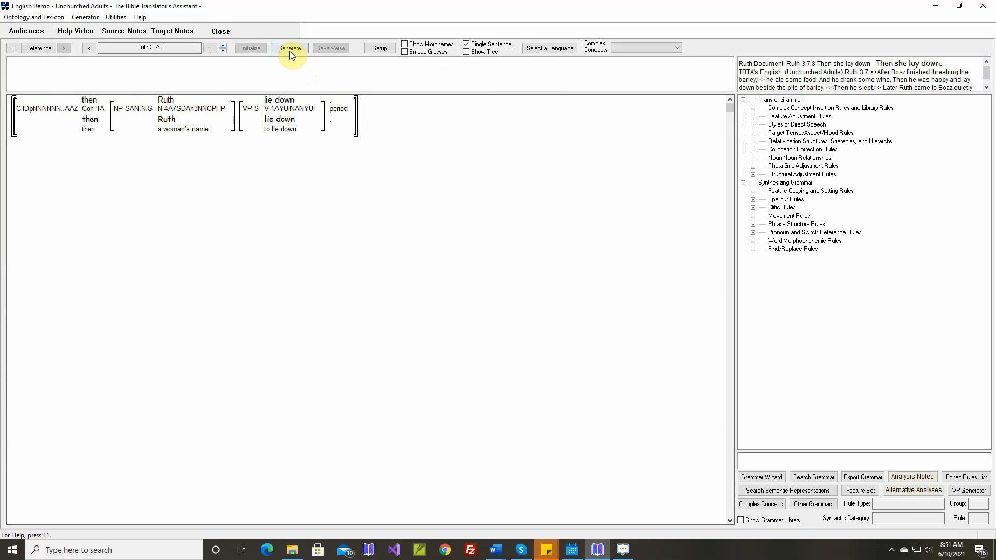
pyautogui.click(292, 48)
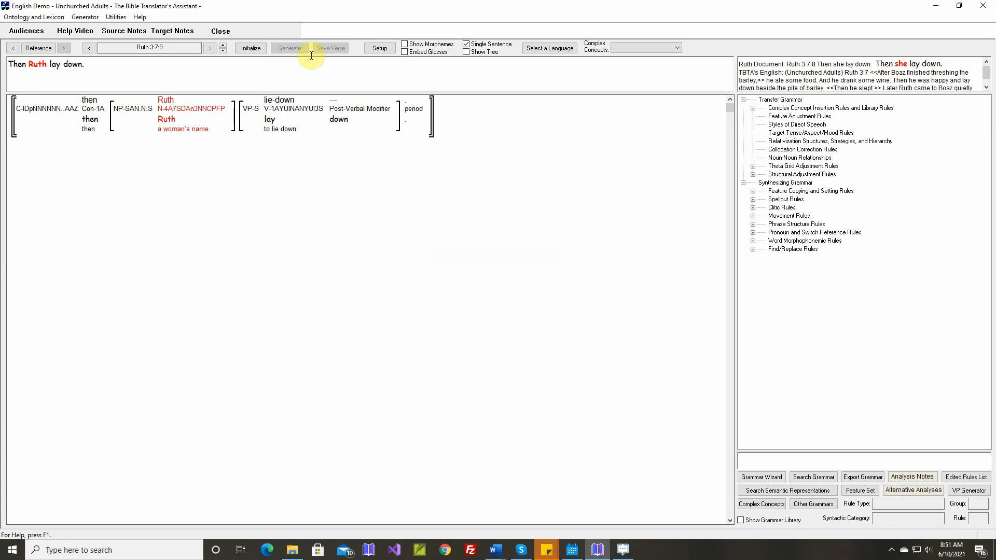
# Turn off single-sentence mode, generate the whole verse Ruth 3:7 and check its text against the document's text.
pyautogui.click(224, 45)
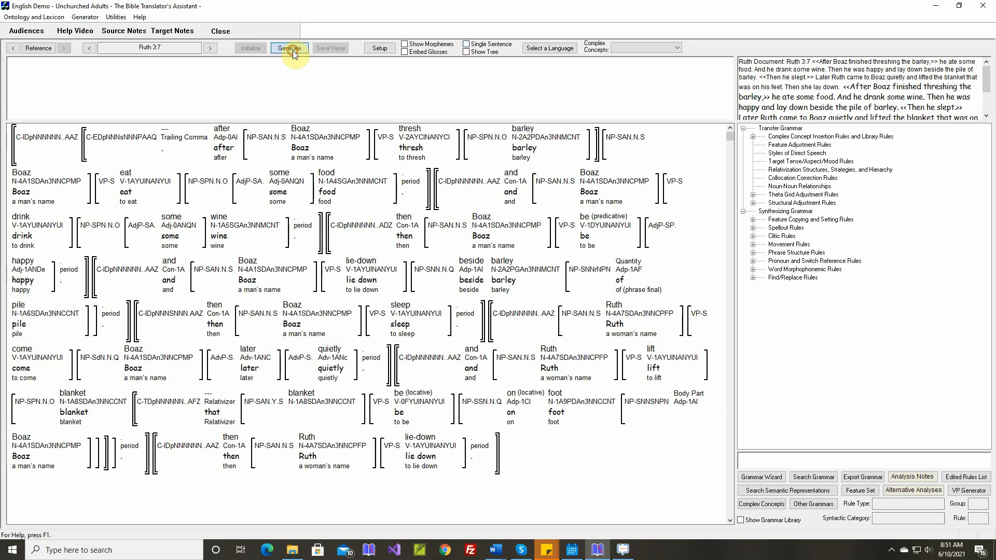
pyautogui.click(293, 51)
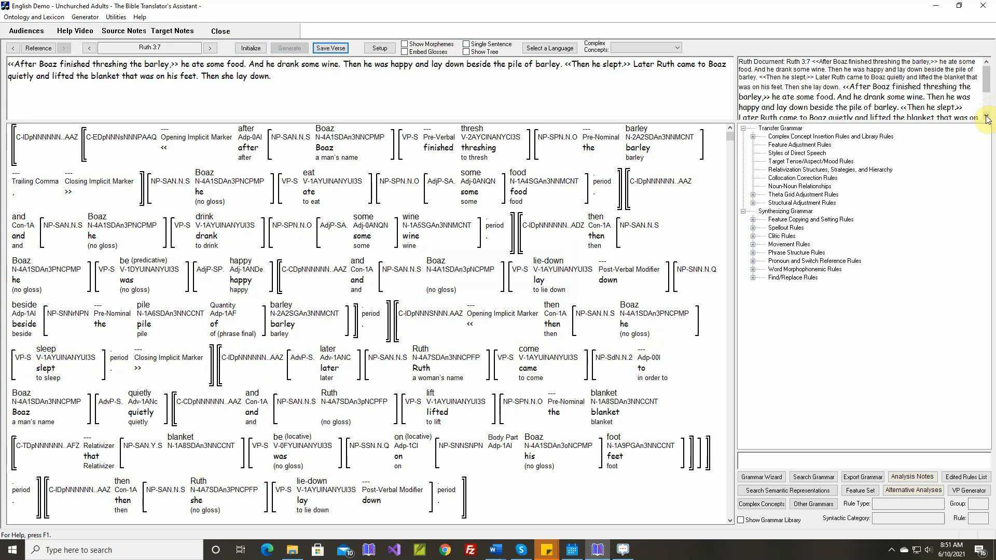
pyautogui.scroll(-3, 986, 120)
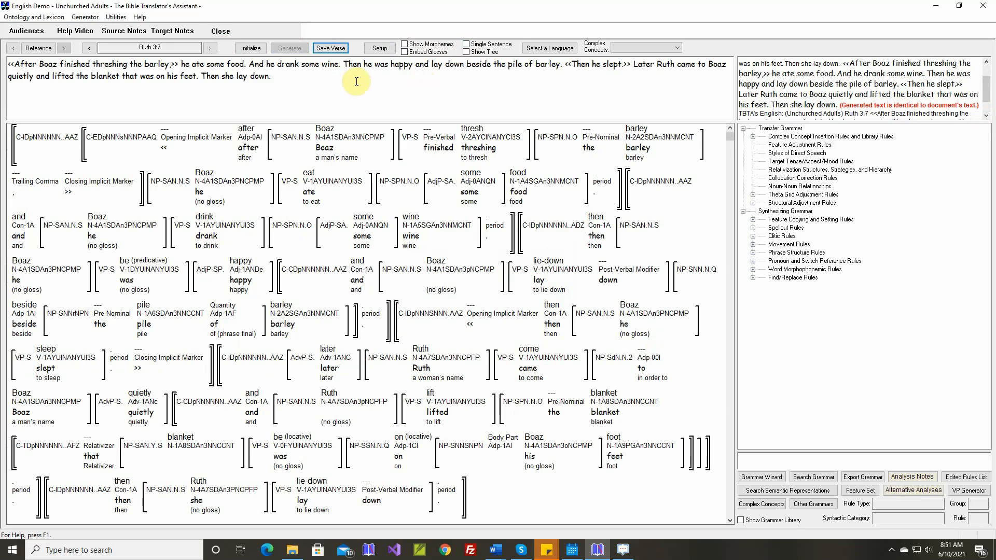